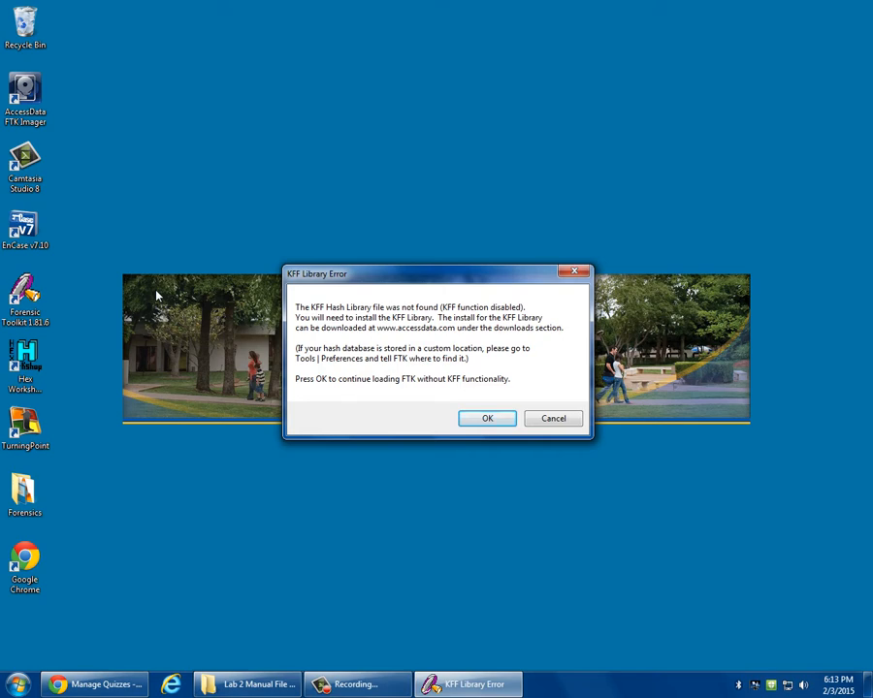
- Continue into the main FTK window without the KFF library and without starting a new case
key("Return")
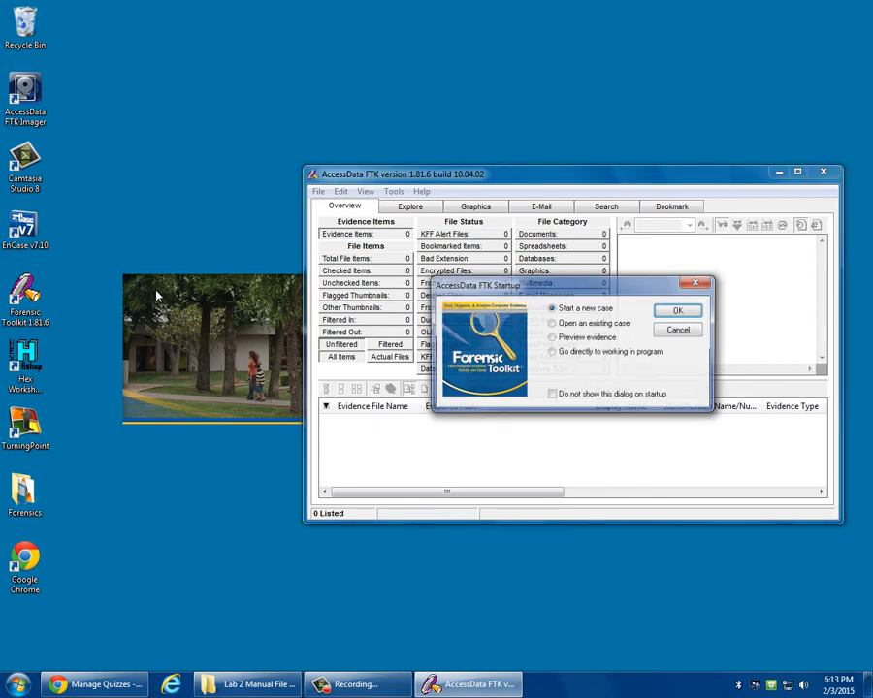
key("Return")
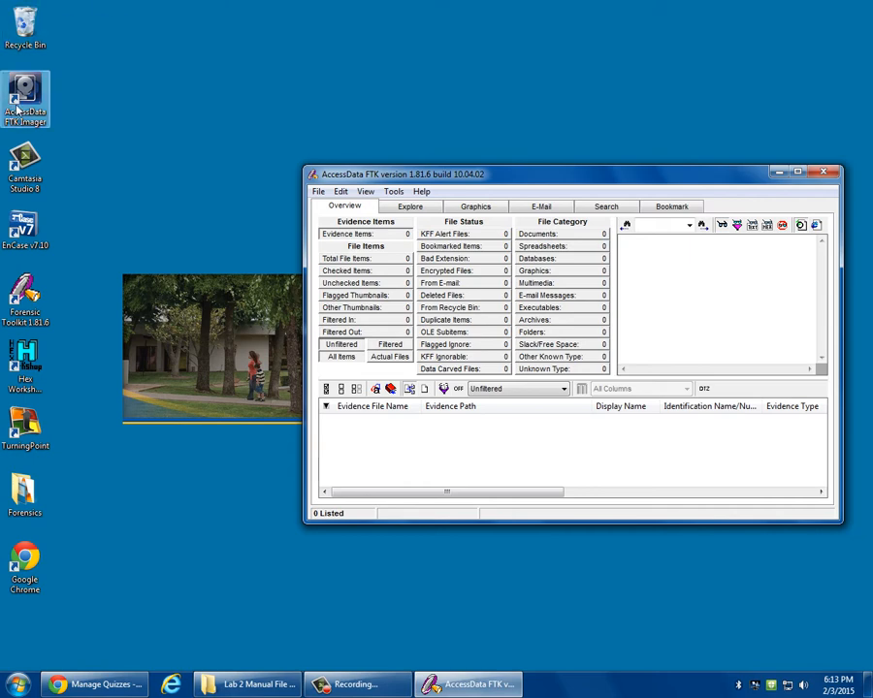
left_click_drag(459, 167, 359, 97)
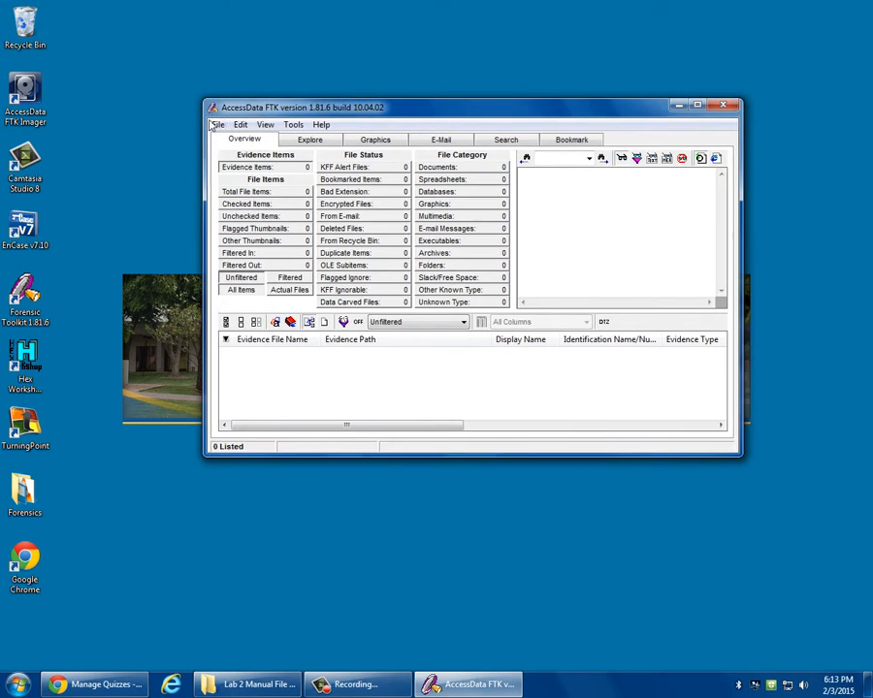
- Start adding evidence to the default case and enter the investigator's name
left_click(219, 126)
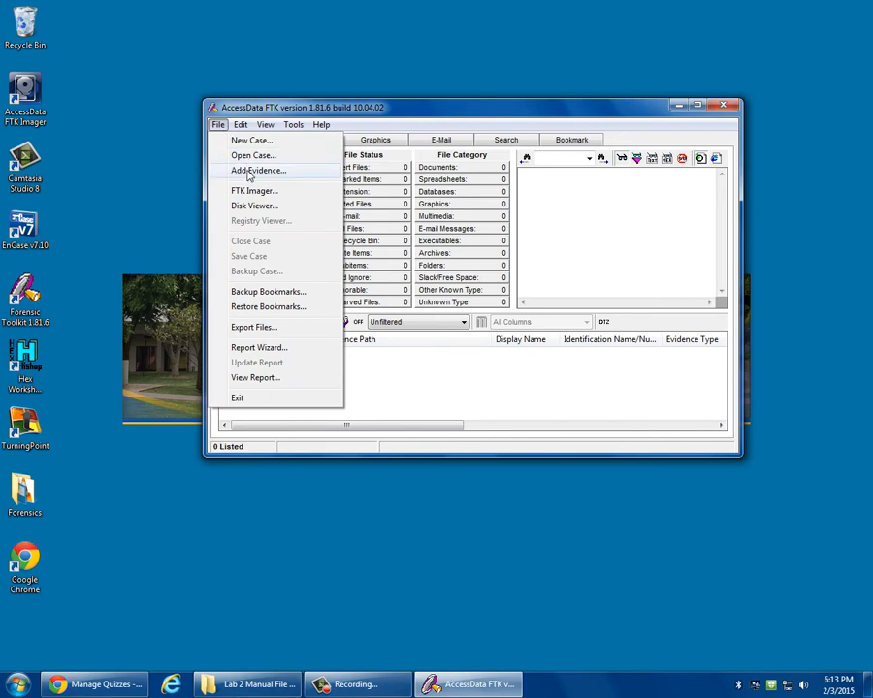
left_click(250, 171)
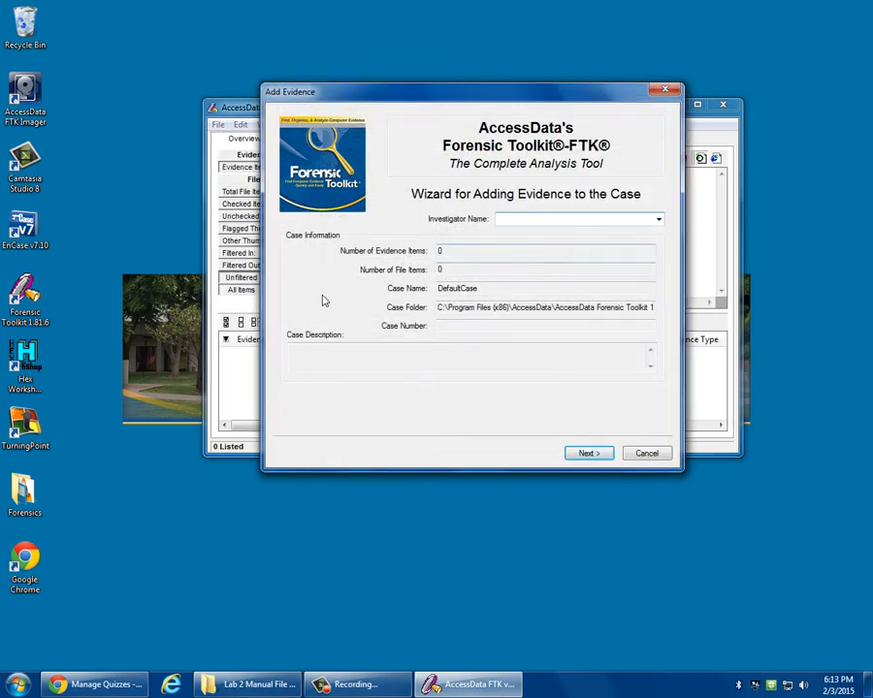
type("ken")
key("Return")
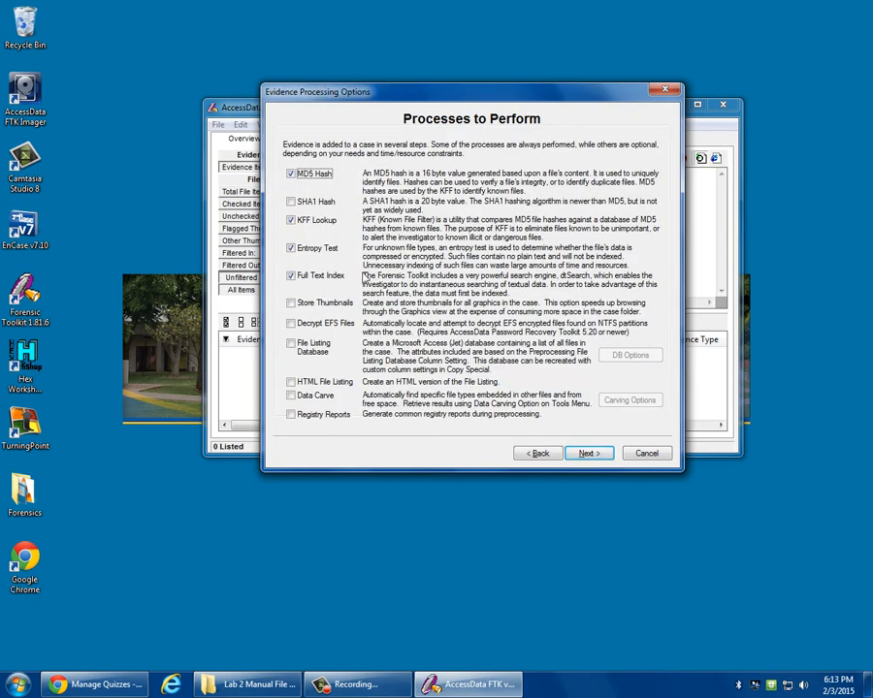
- Disable MD5 Hash, KFF Lookup and Entropy Test, keep Full Text Index, and enable Data Carve as evidence processes
left_click(304, 180)
left_click(309, 251)
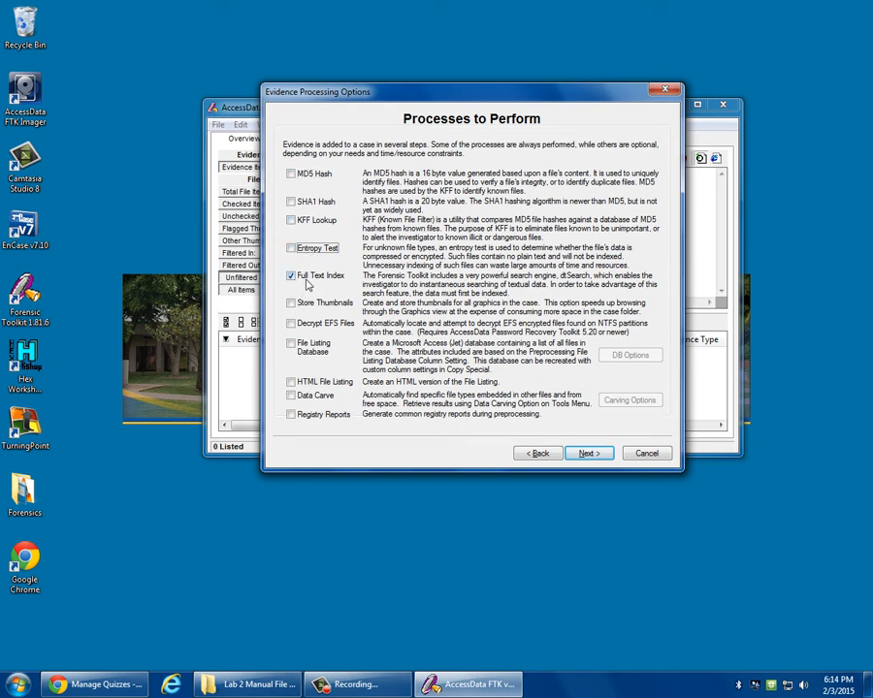
left_click(307, 279)
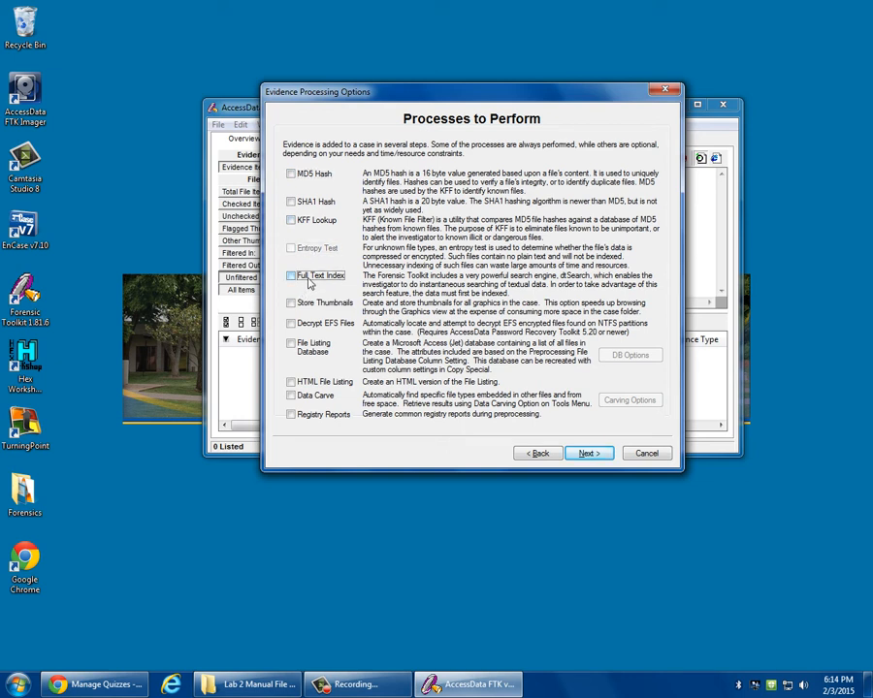
left_click(288, 399)
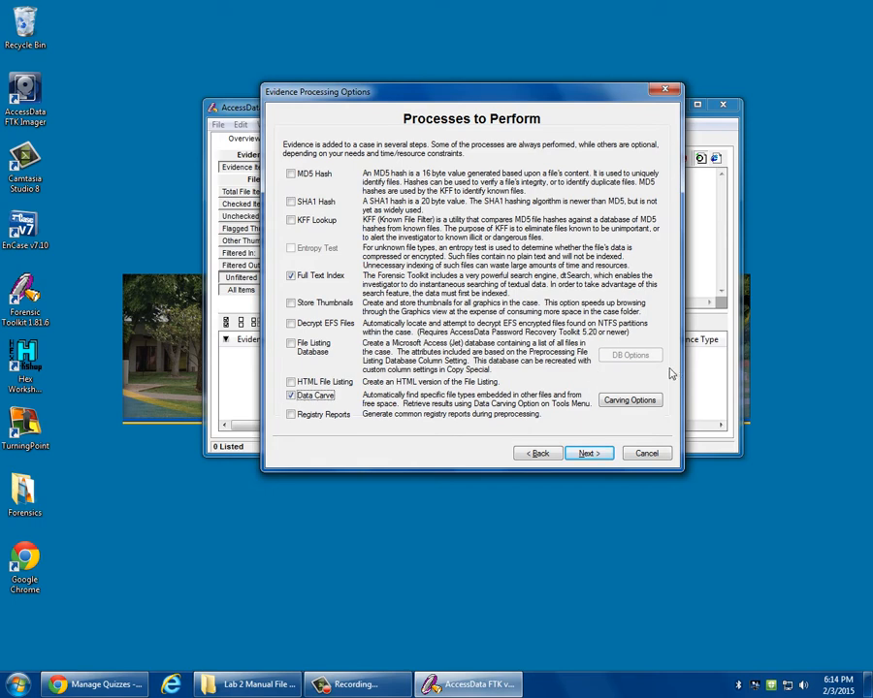
left_click(631, 401)
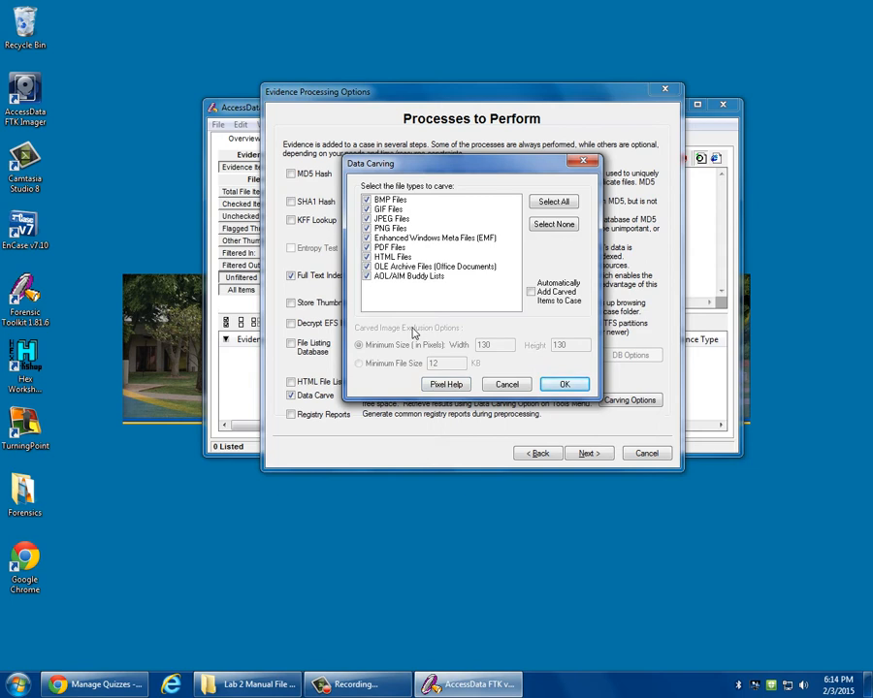
left_click(386, 240)
left_click(368, 257)
left_click(532, 292)
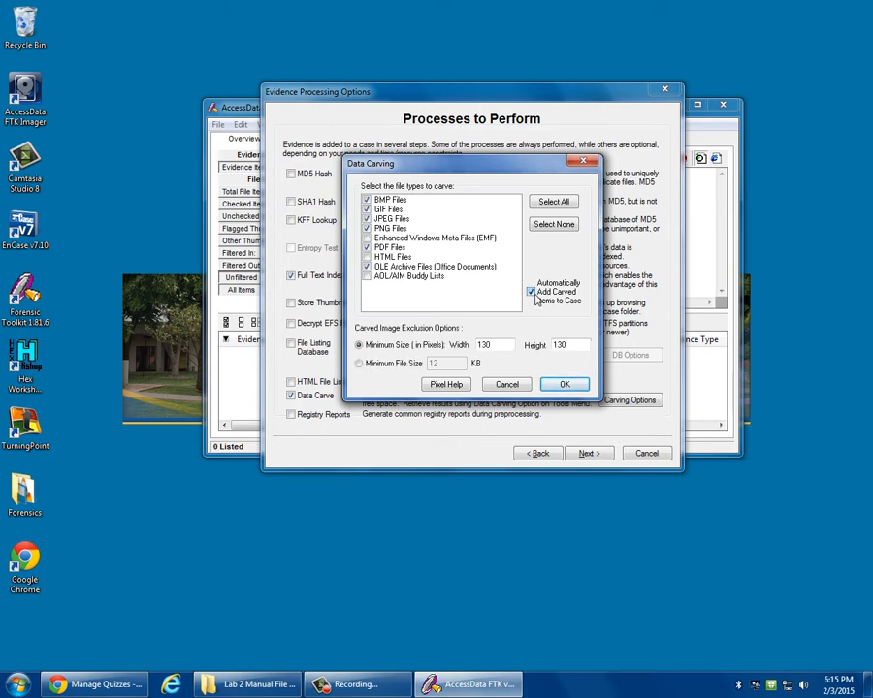
left_click(531, 292)
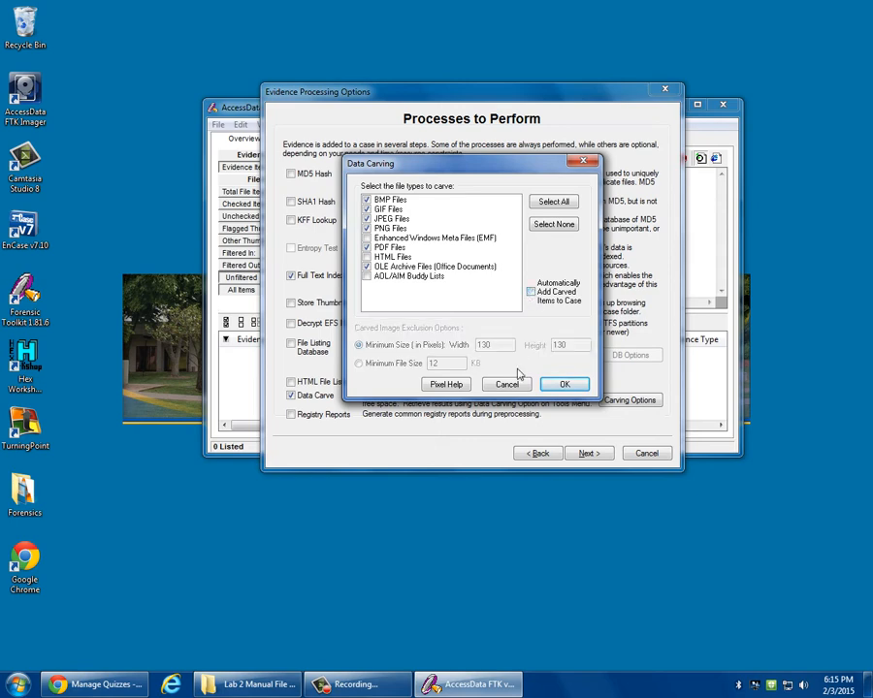
left_click(507, 385)
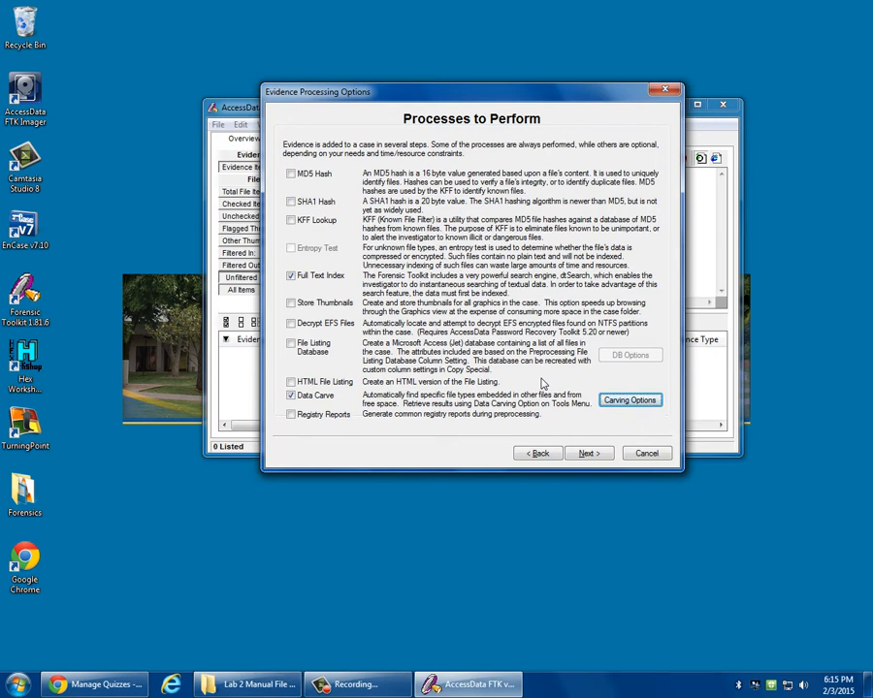
- Add the acquired drive image Lab2ImageFall2014.001 from the desktop folder Forensics\Lab 2 Manual File Recovery as evidence
left_click(594, 454)
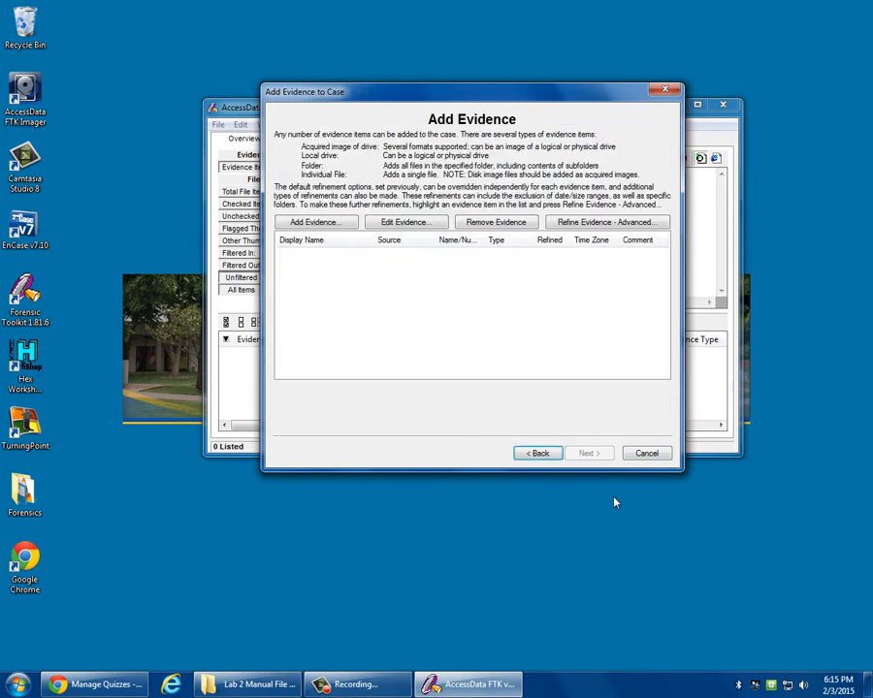
left_click(315, 222)
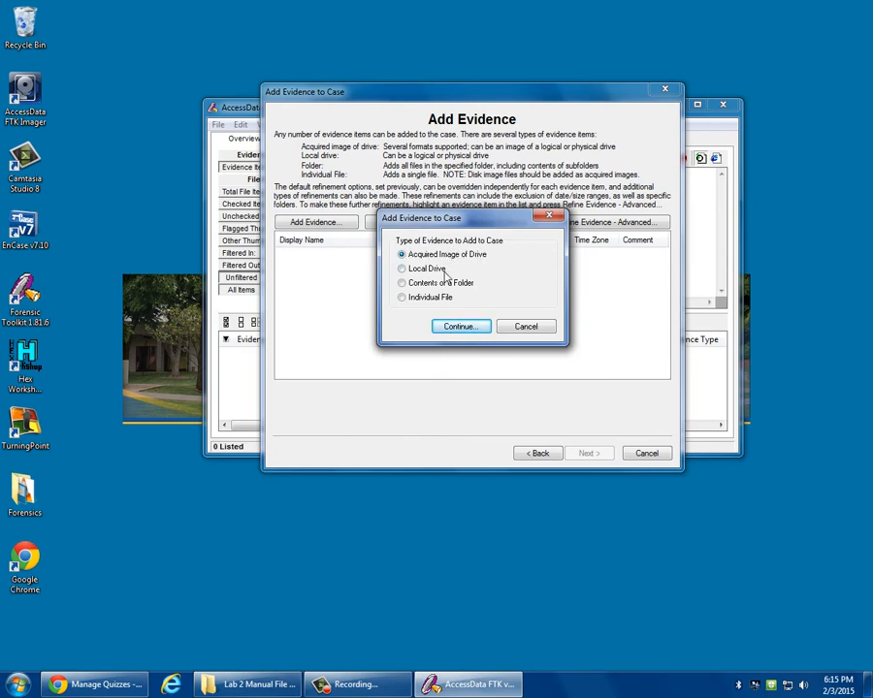
left_click(463, 325)
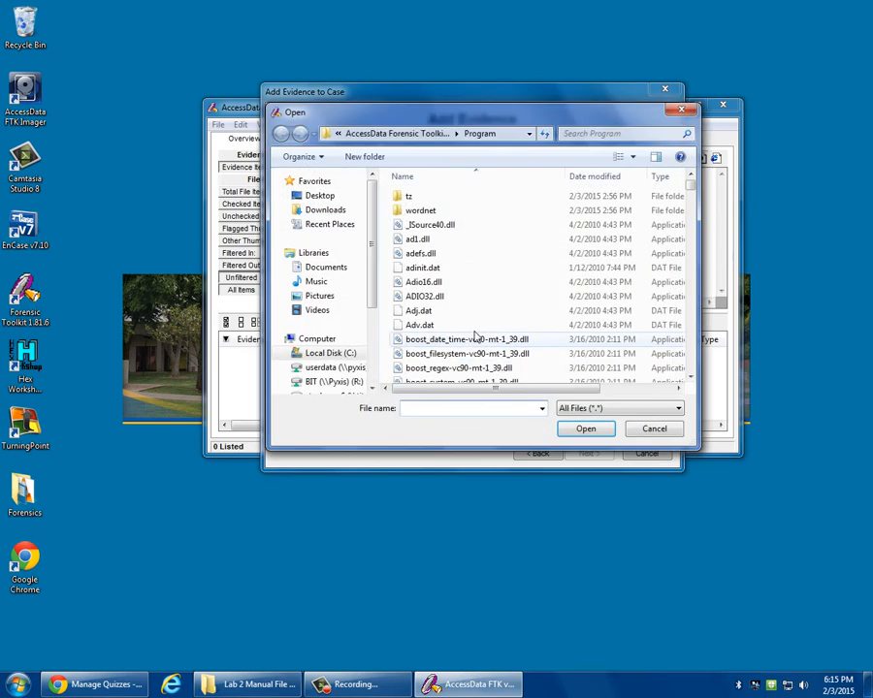
left_click(323, 196)
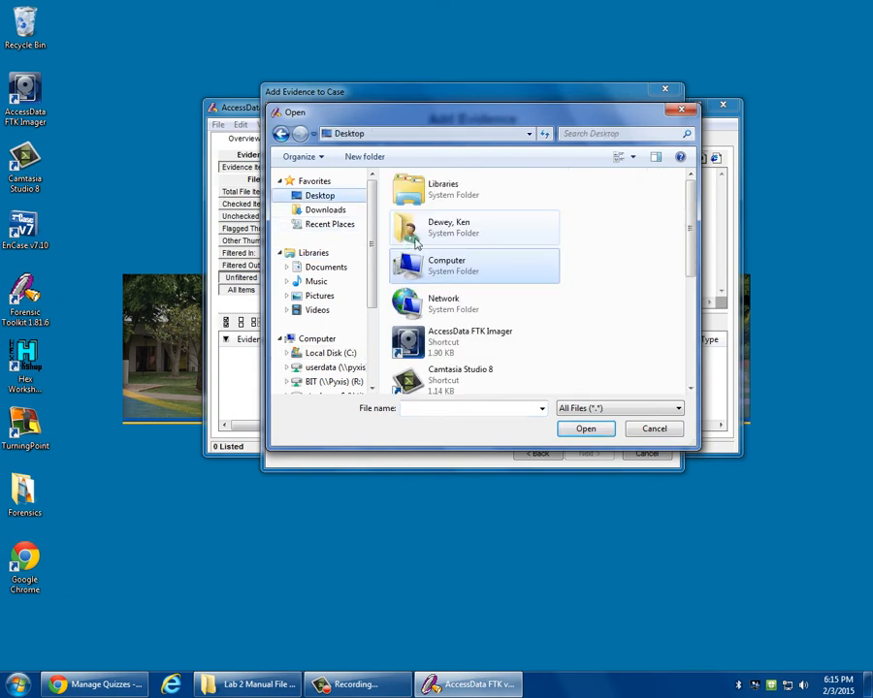
scroll(473, 361, "down", 2)
scroll(474, 363, "up", 2)
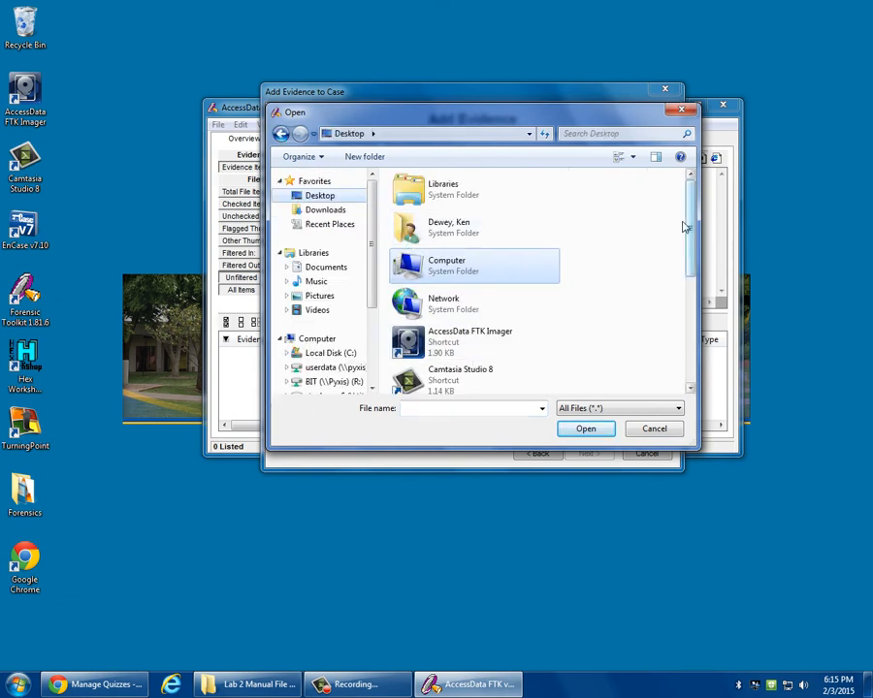
left_click_drag(689, 249, 694, 336)
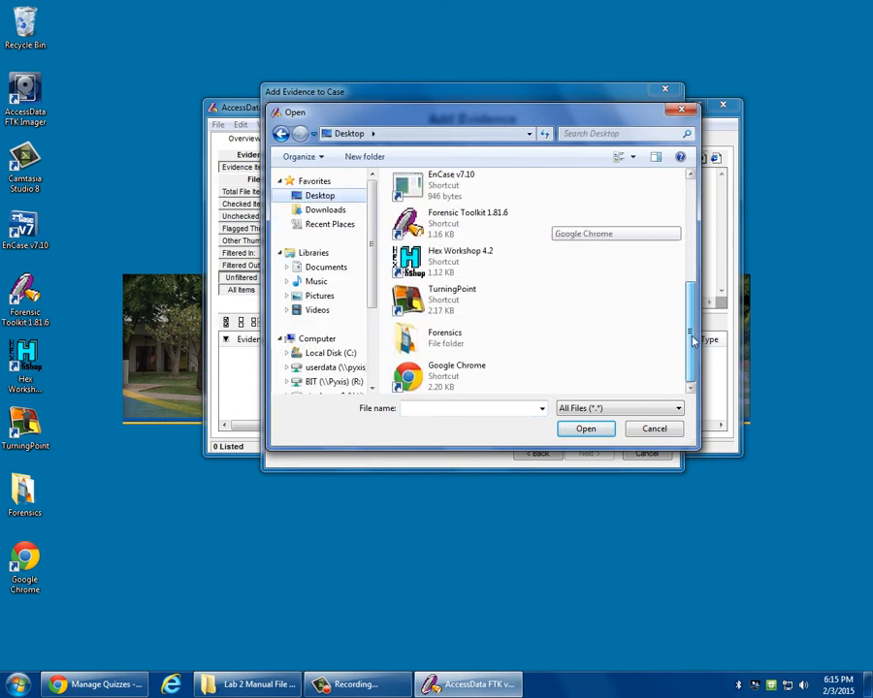
double_click(459, 349)
double_click(497, 209)
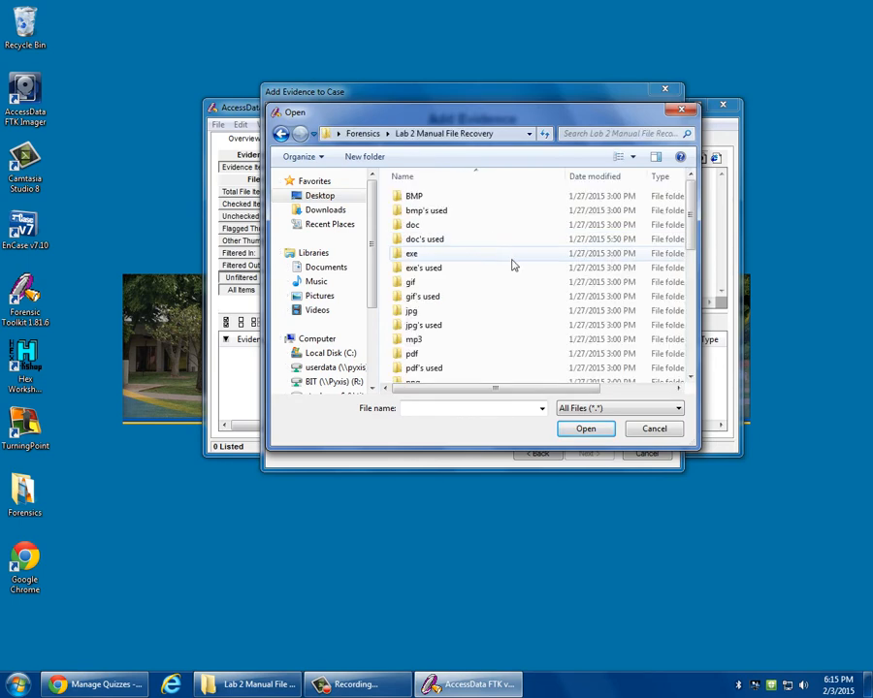
left_click(689, 334)
left_click(689, 369)
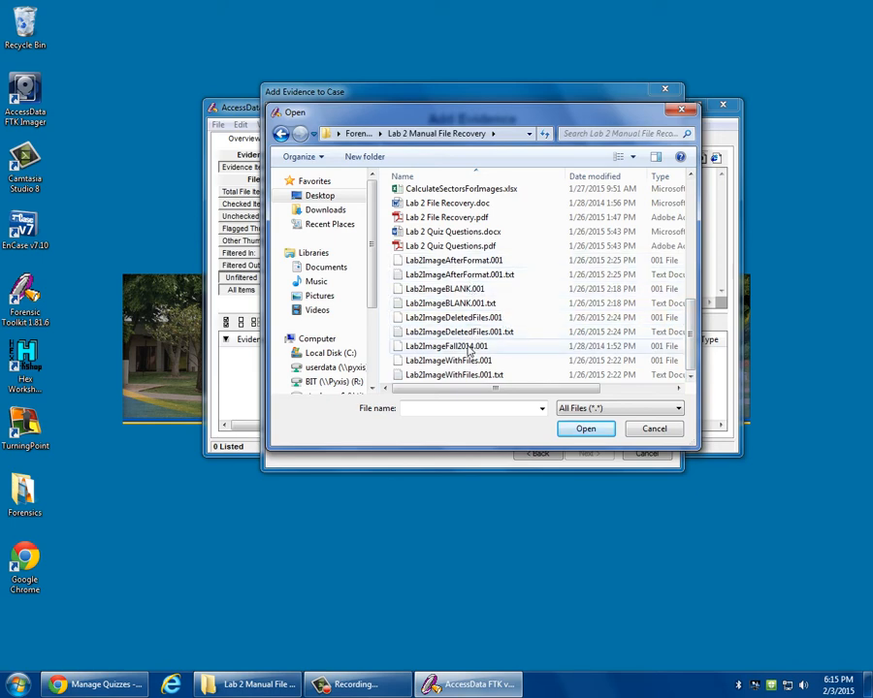
double_click(448, 346)
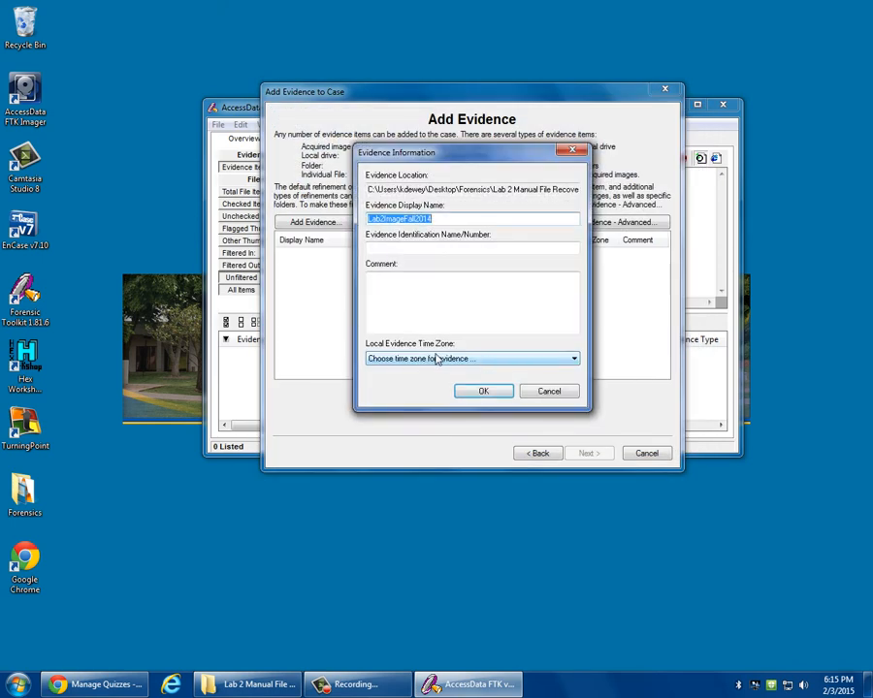
- Set the evidence time zone to Central Time with Daylight Saving (US - Chicago) and finish the evidence setup to process the image
left_click(416, 361)
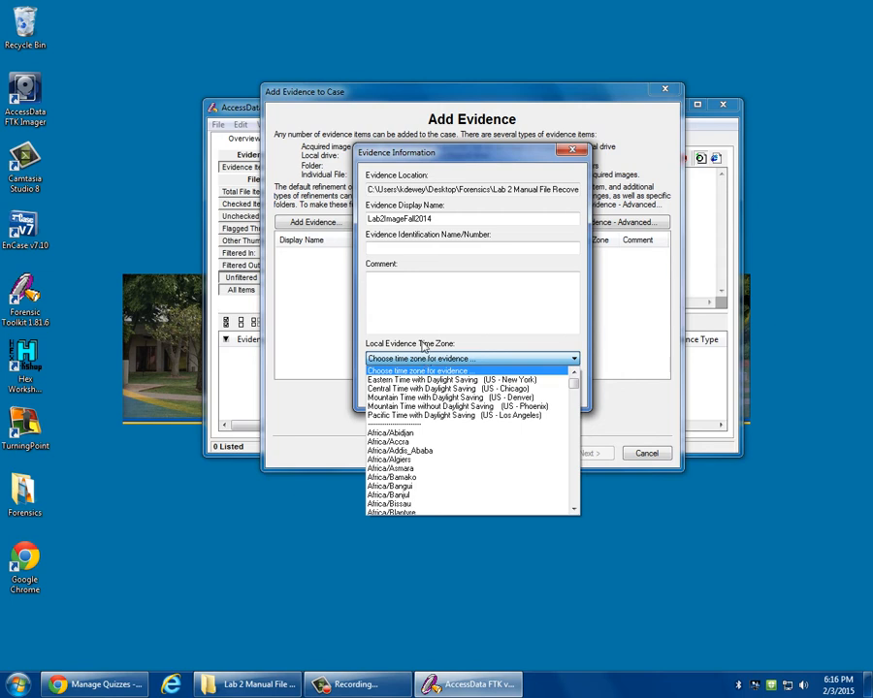
left_click(438, 388)
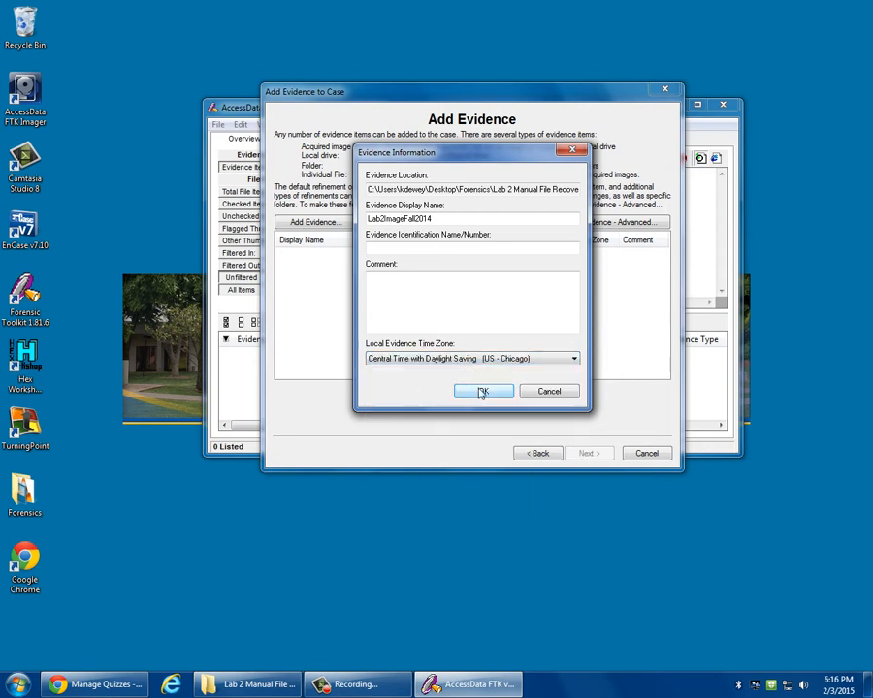
left_click(482, 392)
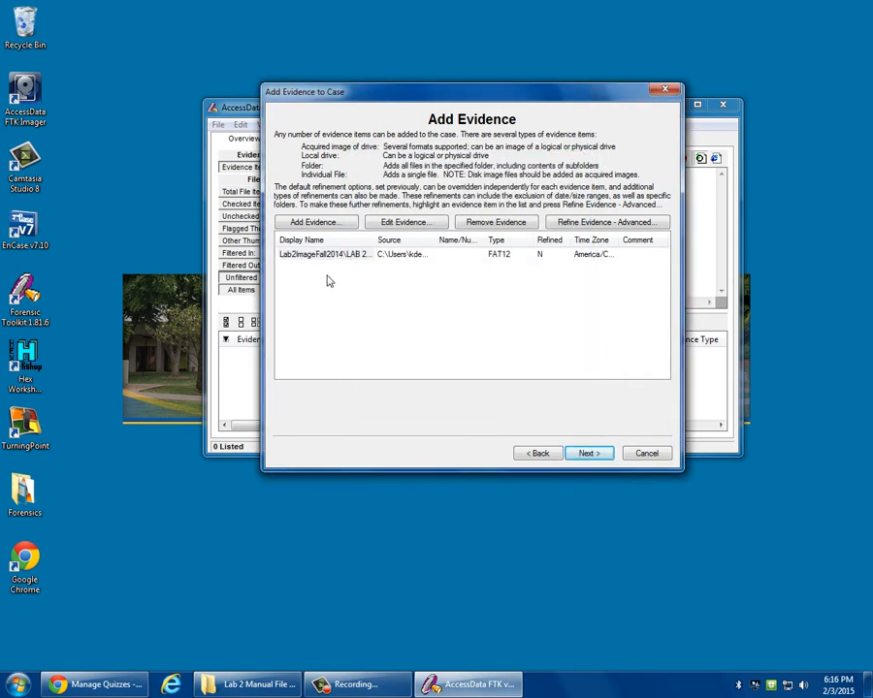
left_click(588, 453)
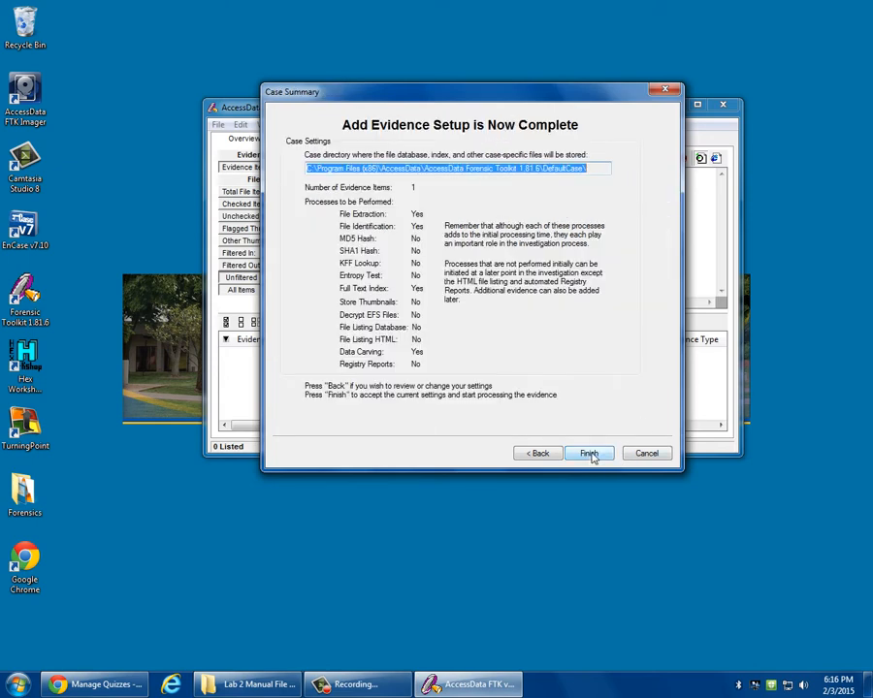
left_click(591, 454)
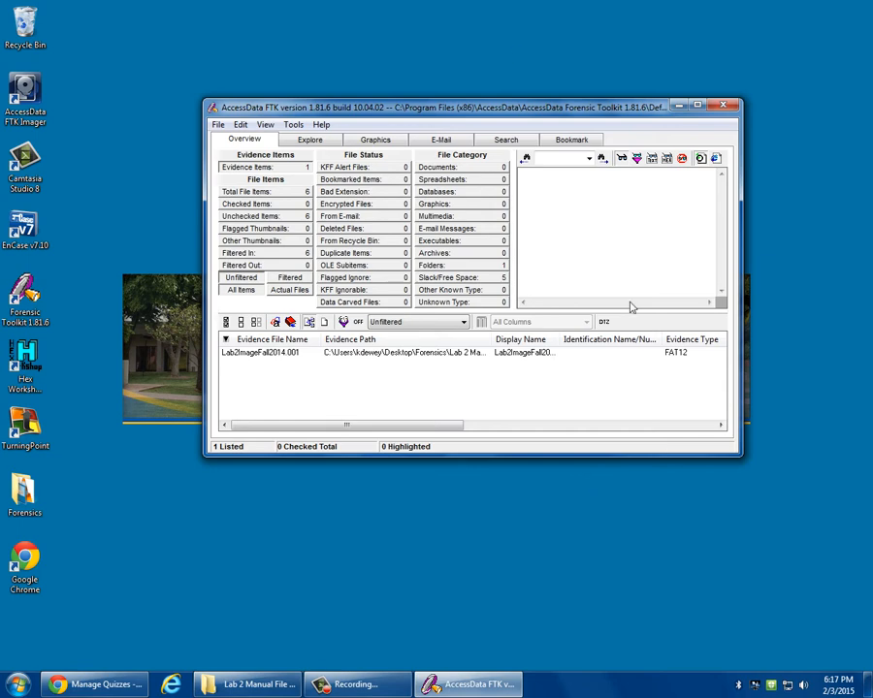
- Run data carving for BMP, GIF, JPEG, PNG, PDF and OLE archive files, automatically adding the carved items to the case
left_click(291, 125)
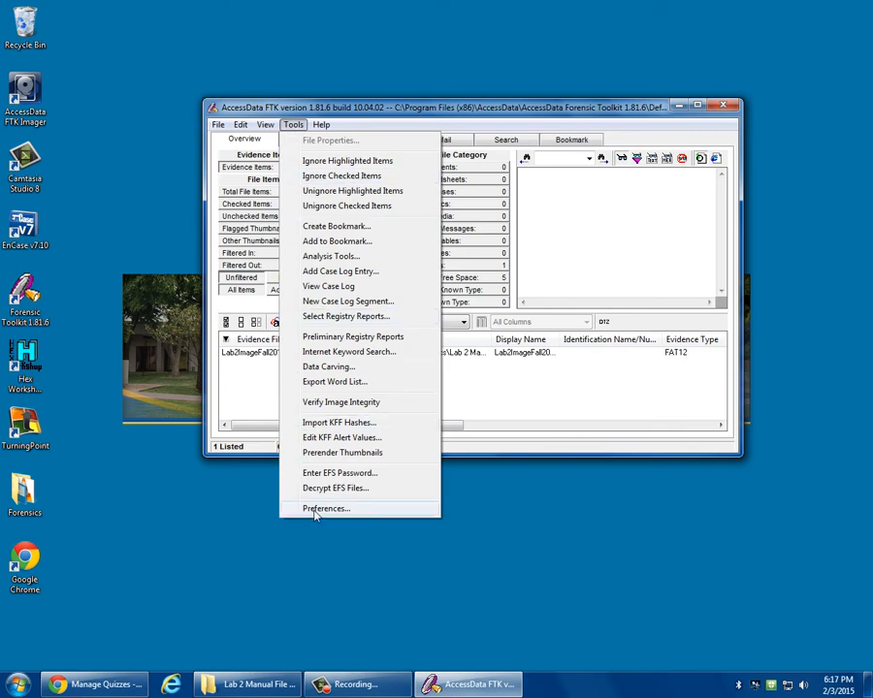
left_click(329, 367)
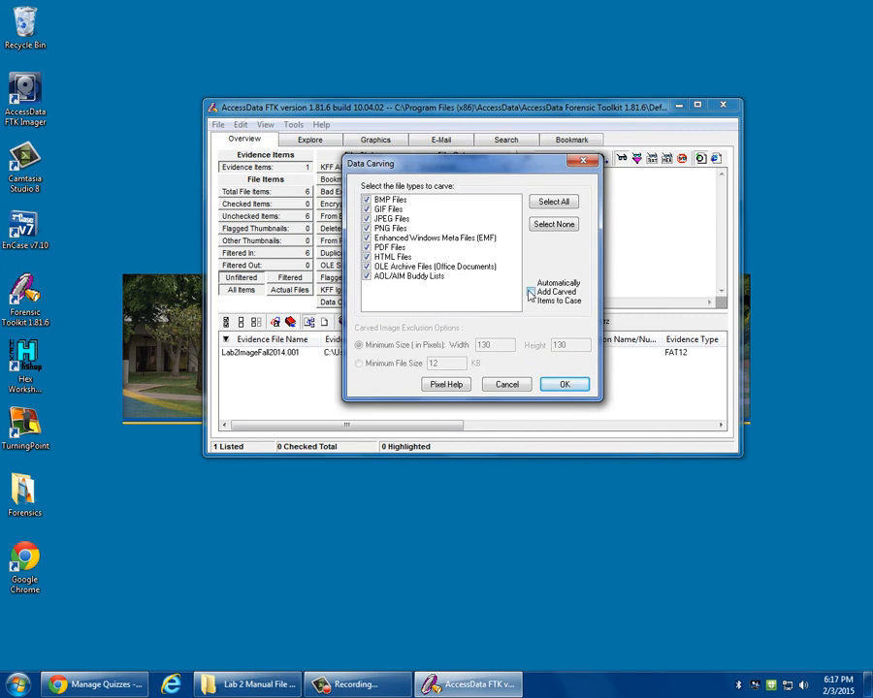
left_click(531, 291)
left_click(366, 275)
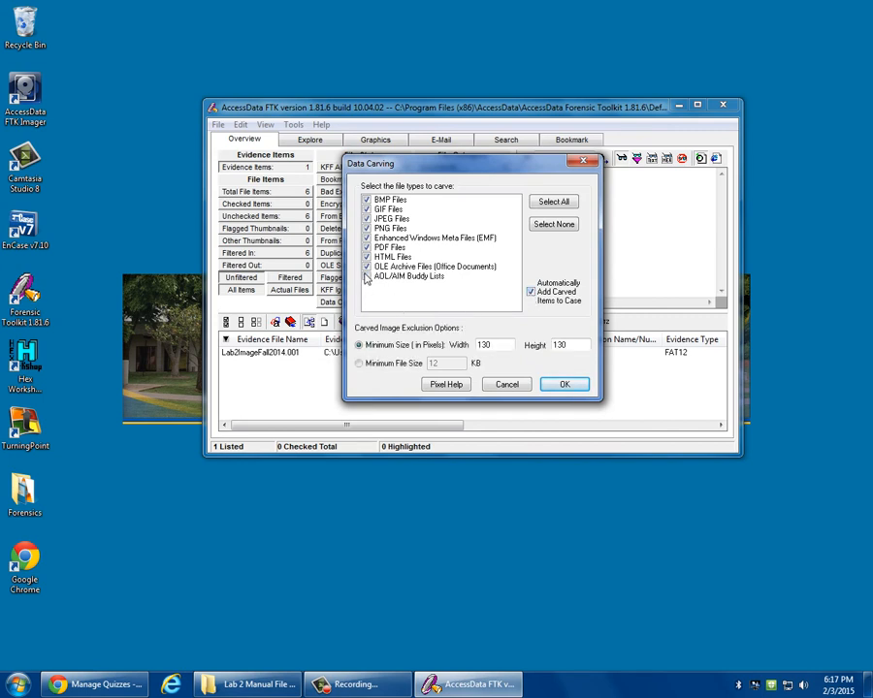
left_click(368, 258)
left_click(367, 247)
left_click(367, 238)
left_click(366, 248)
left_click(576, 387)
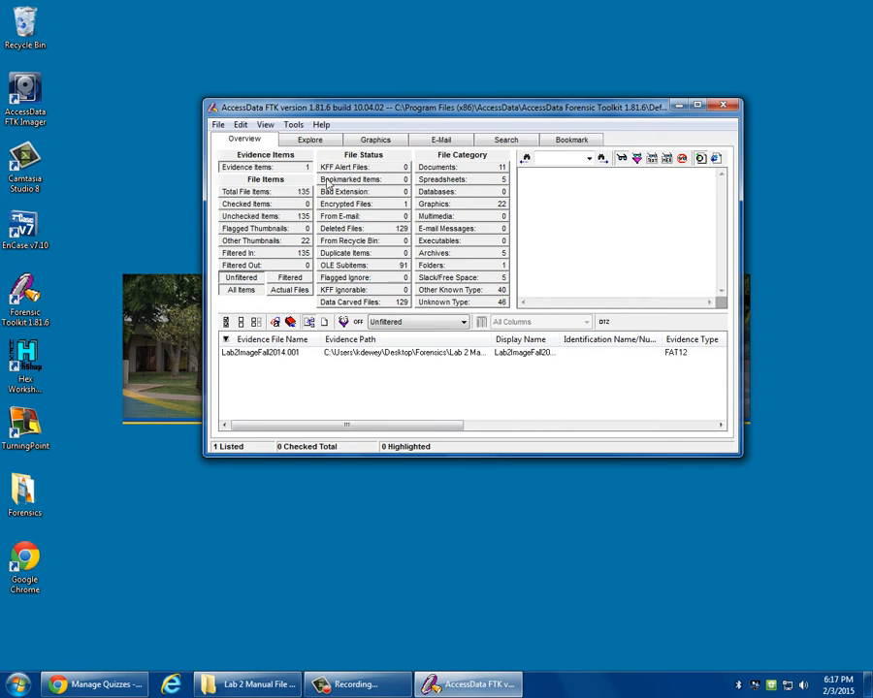
- List all descendants of the case in the Graphics view and enlarge the thumbnail area to browse the images
left_click(375, 140)
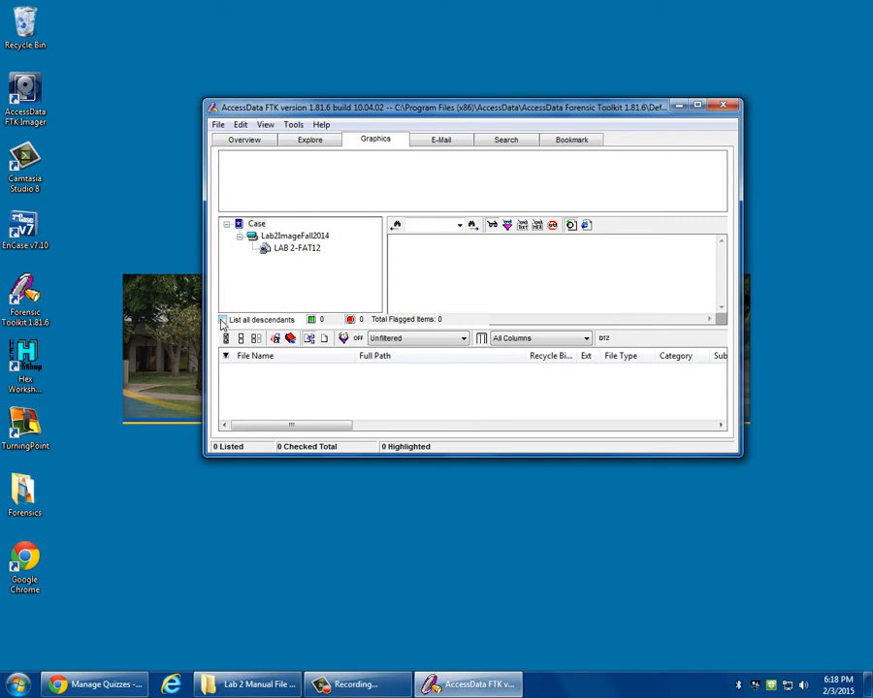
left_click(257, 224)
left_click(223, 321)
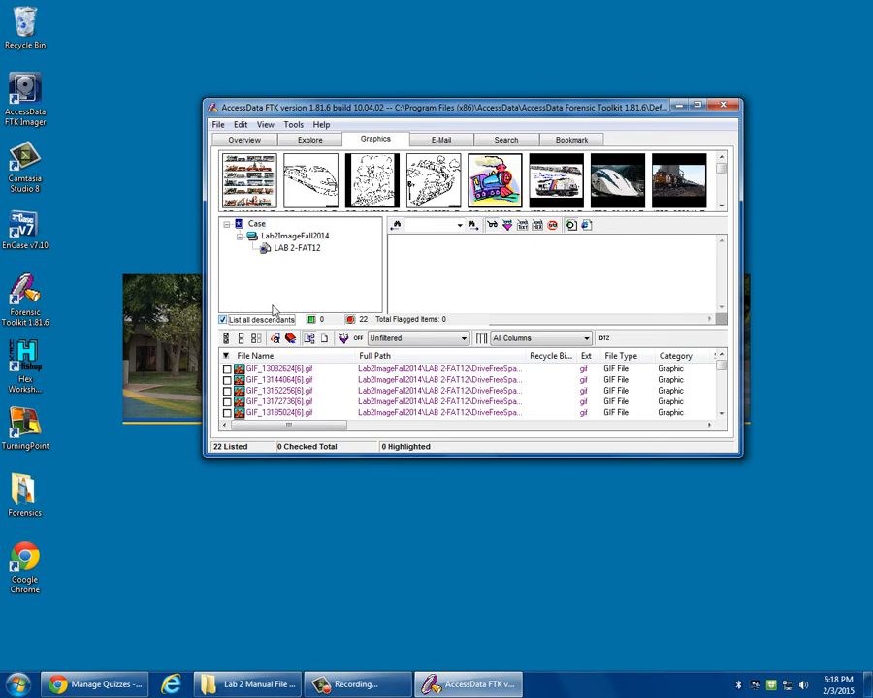
left_click_drag(483, 215, 483, 271)
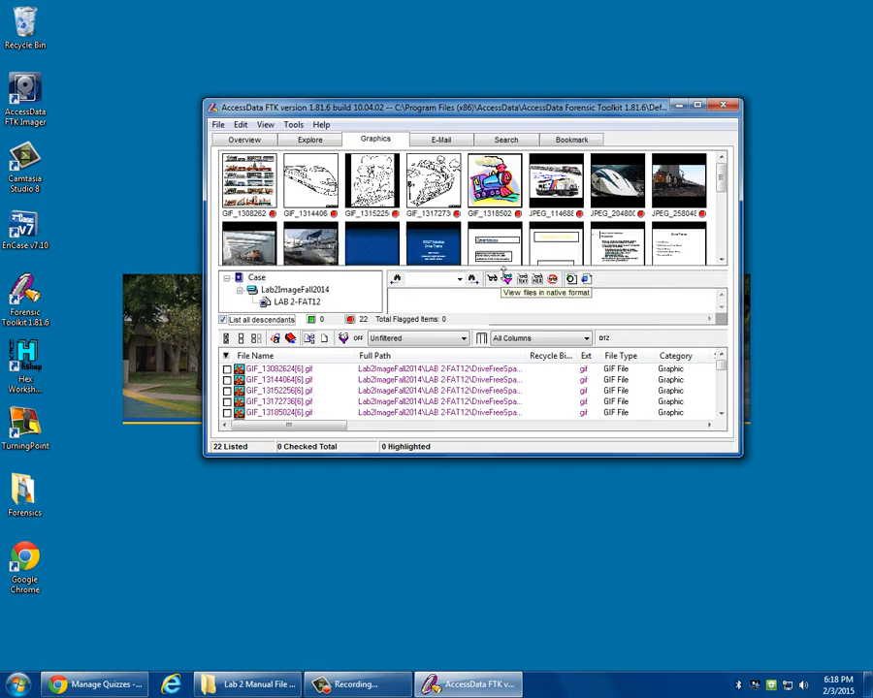
left_click_drag(721, 180, 721, 227)
scroll(723, 238, "up", 5)
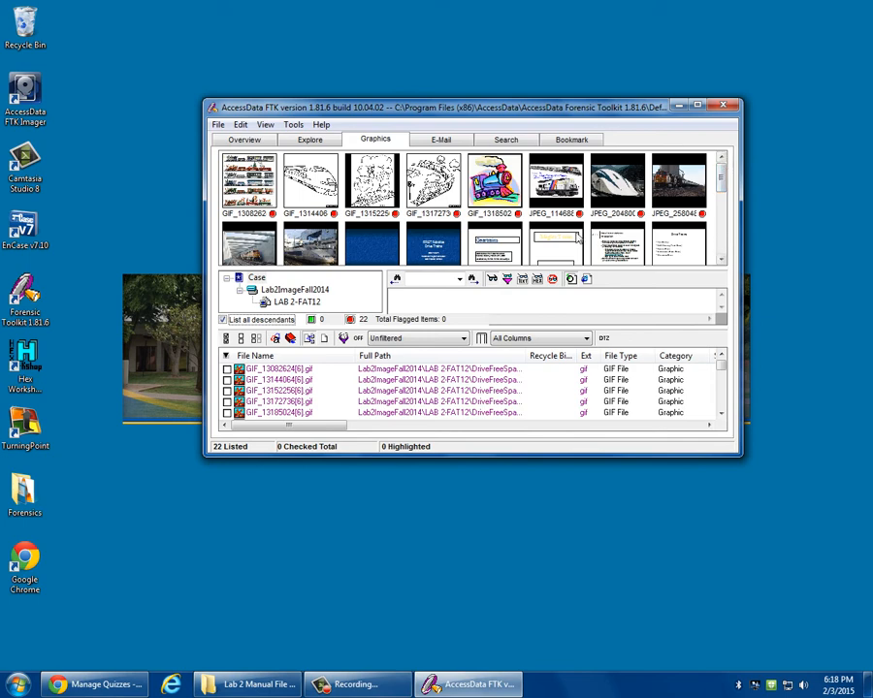
- List the spreadsheets from the case overview, maximize the window and preview the four carved .xls files from OLE_11702272[6].xls to OLE_9084928[6].xls
left_click(245, 139)
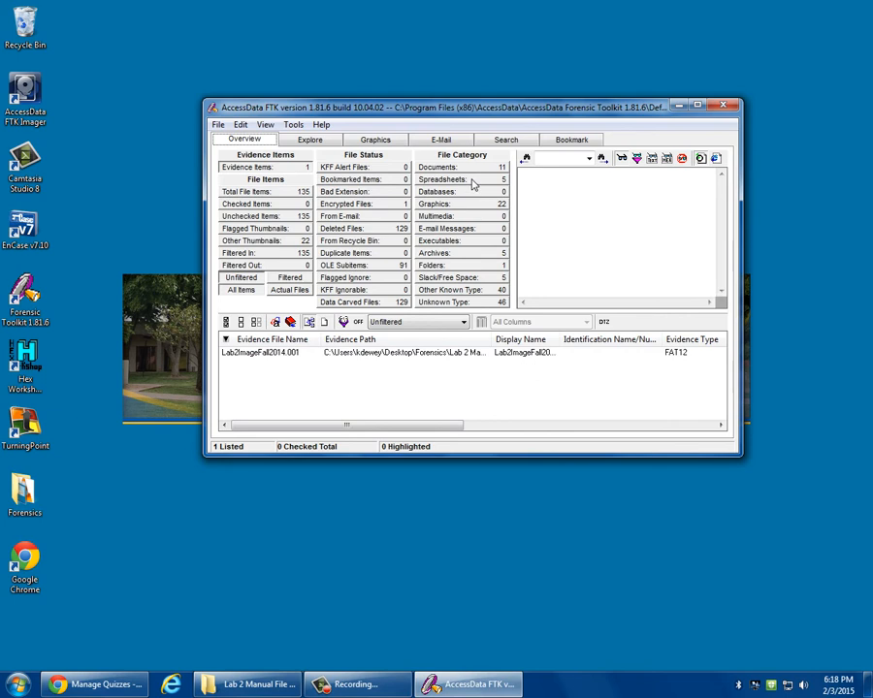
left_click(473, 182)
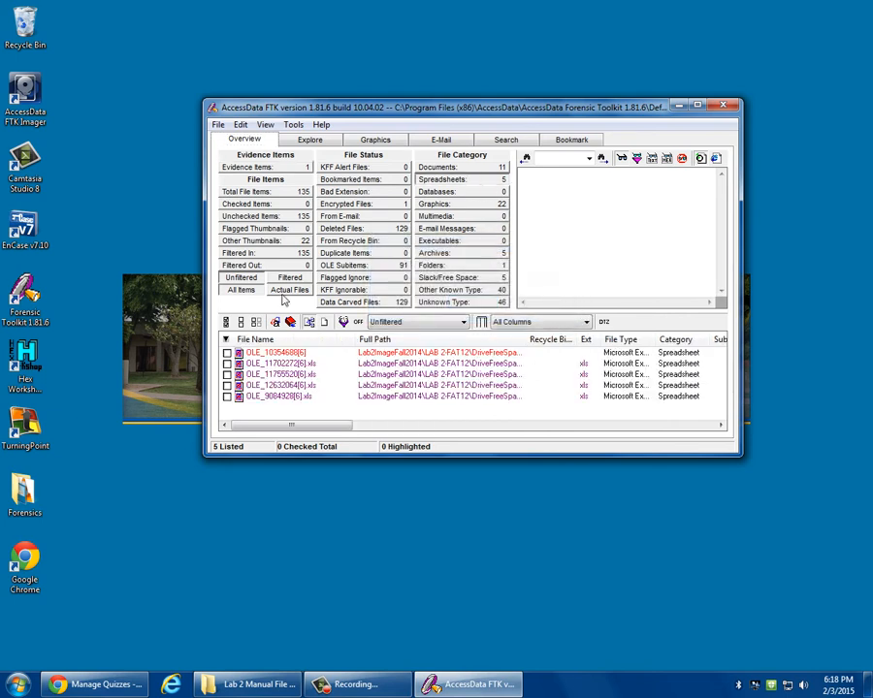
left_click(275, 365)
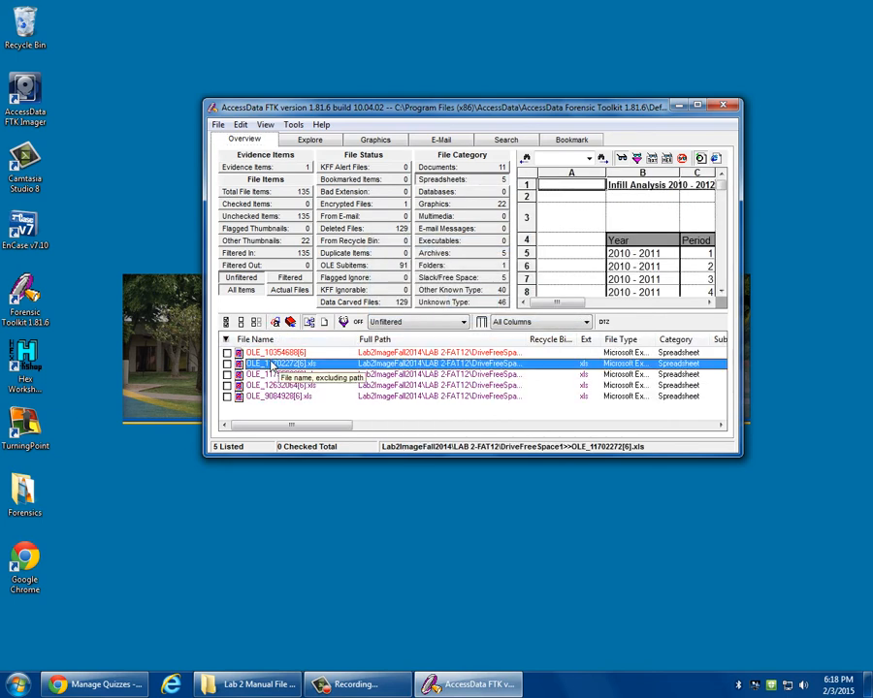
left_click(697, 107)
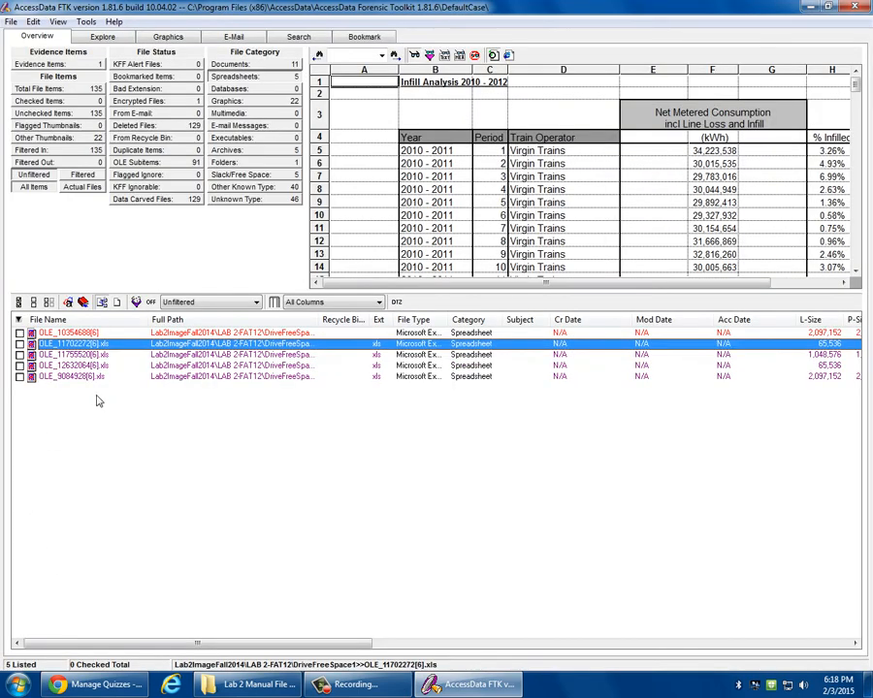
left_click(106, 355)
left_click(102, 366)
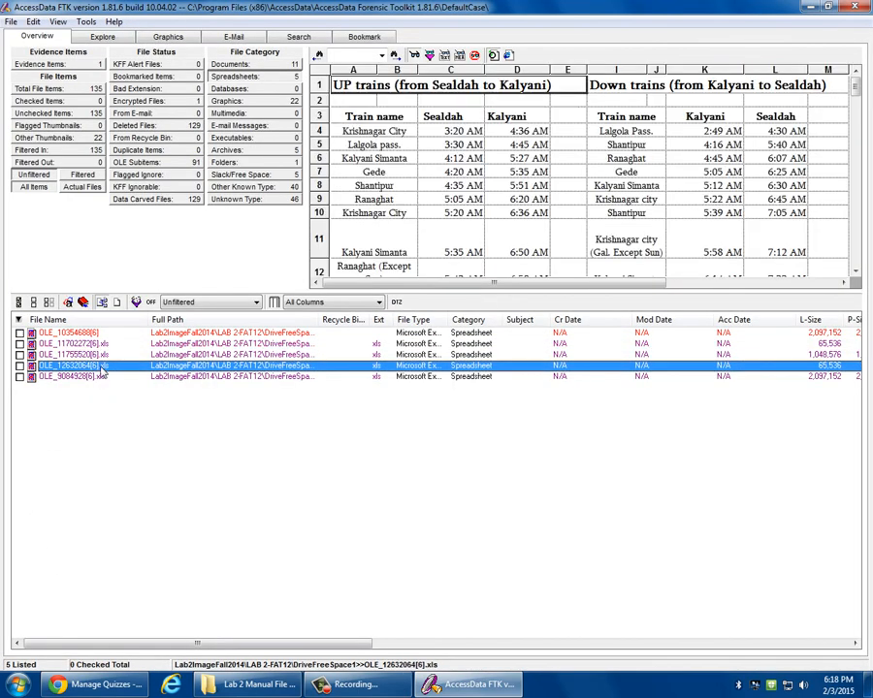
left_click(92, 377)
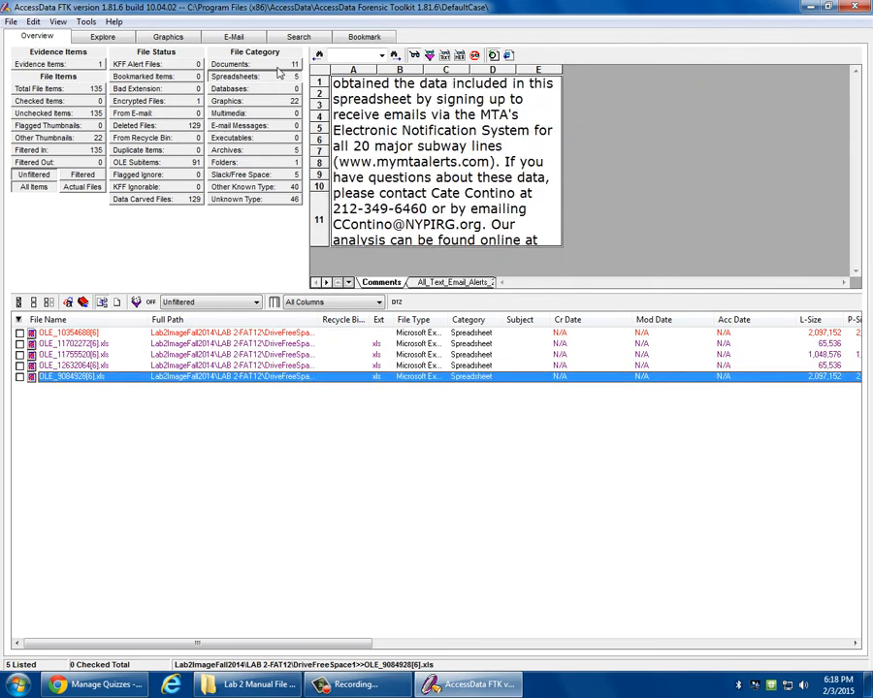
- List the documents category and preview the EXIF file JPEG_204800[6].jpg.htm and the five carved Word documents
left_click(230, 64)
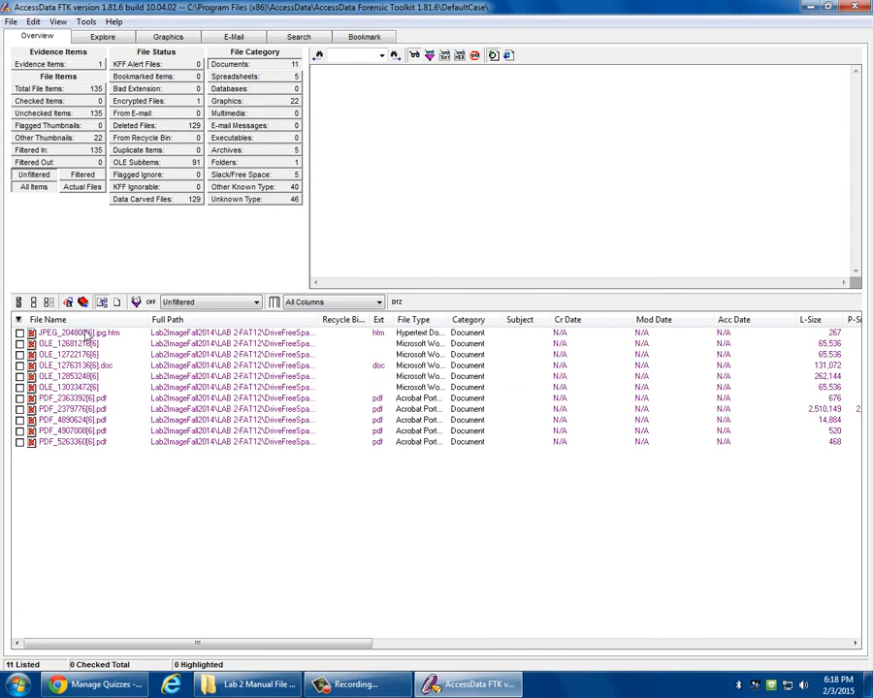
left_click(86, 335)
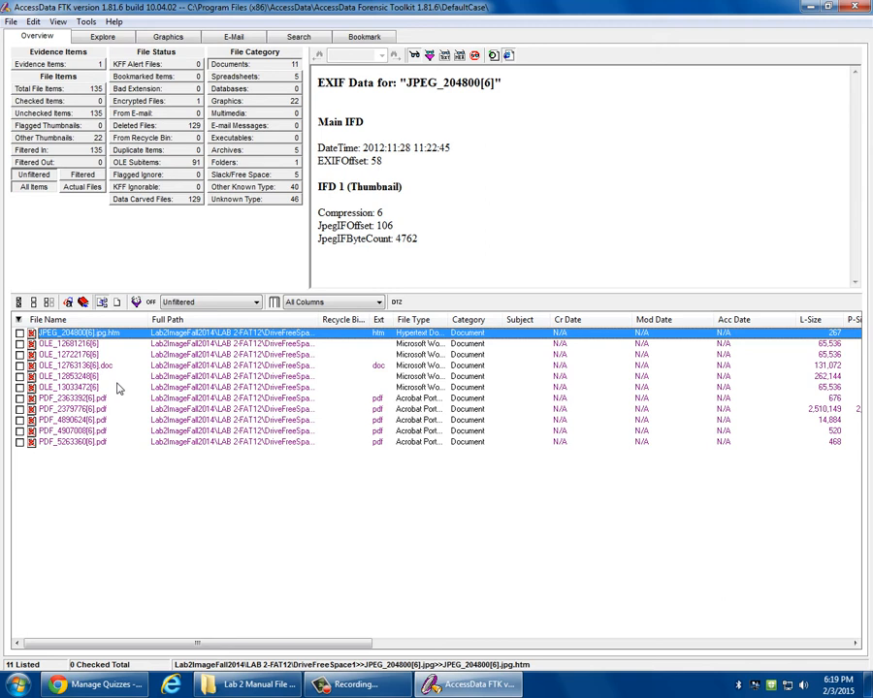
left_click(114, 346)
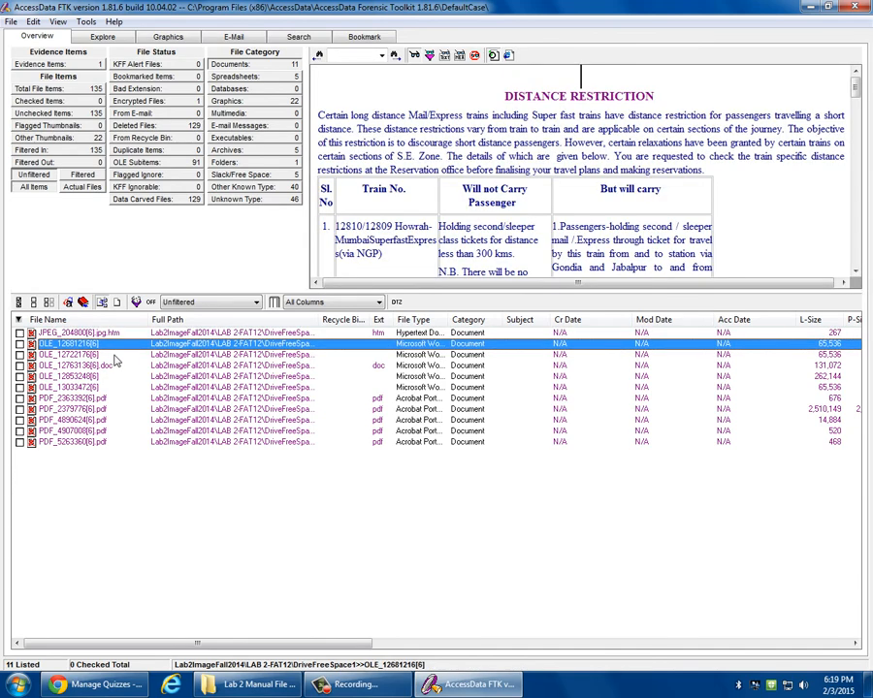
left_click(116, 355)
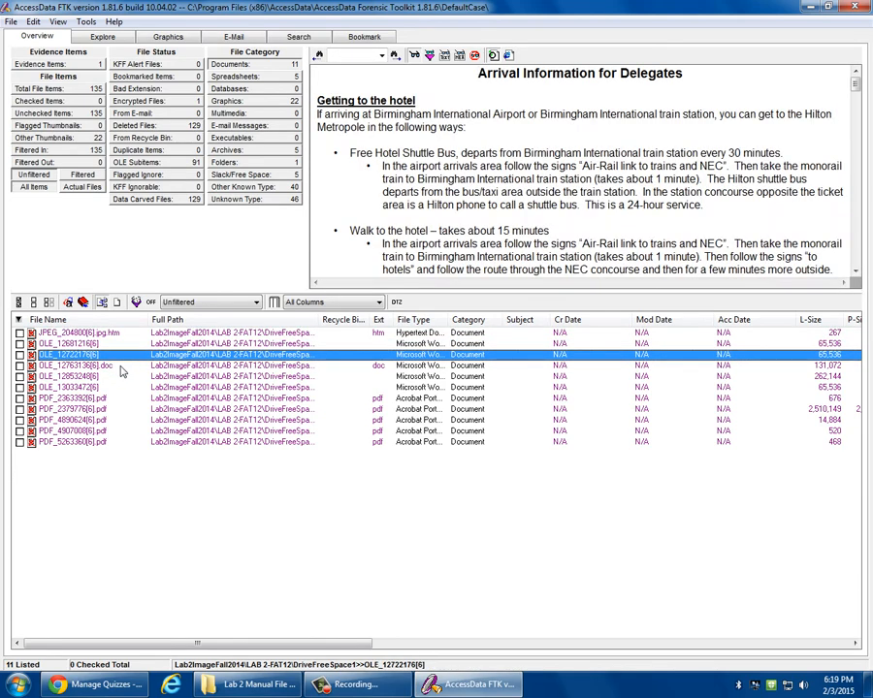
left_click(118, 367)
left_click(113, 377)
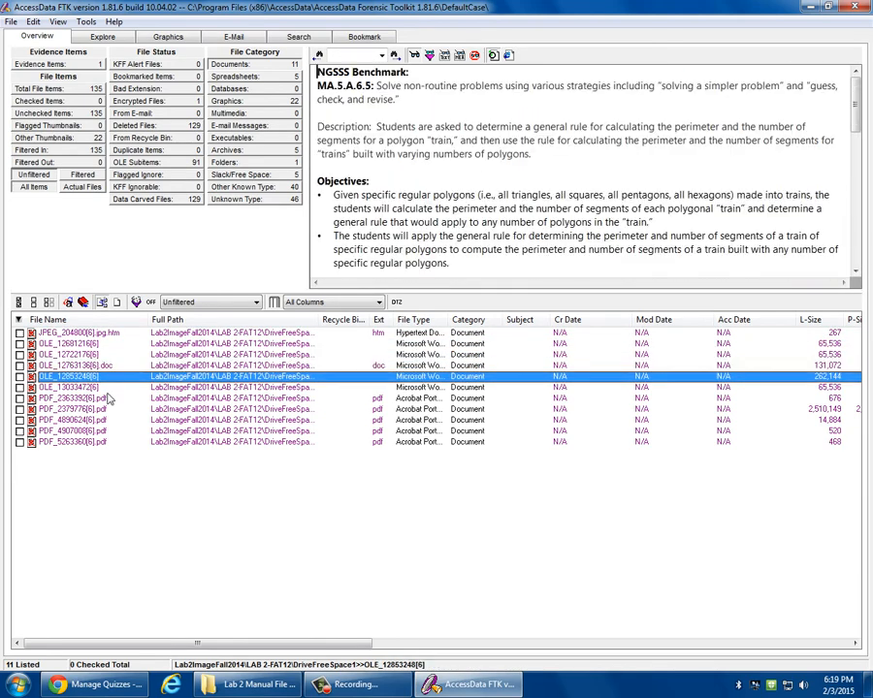
left_click(107, 388)
- Preview the carved PDF documents one after another and list the files in the graphics and spreadsheets categories
left_click(109, 399)
left_click(109, 409)
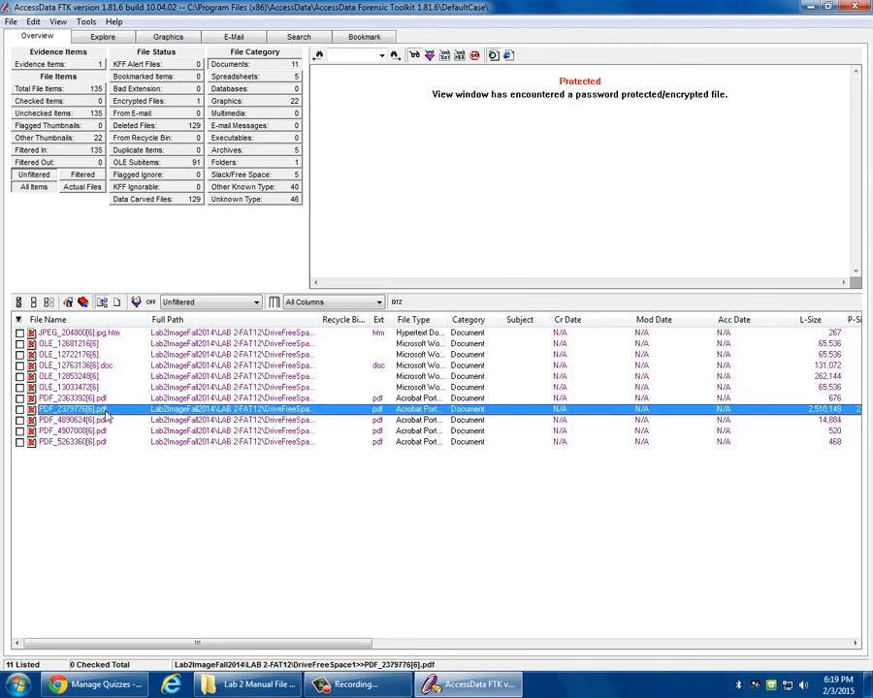
left_click(110, 420)
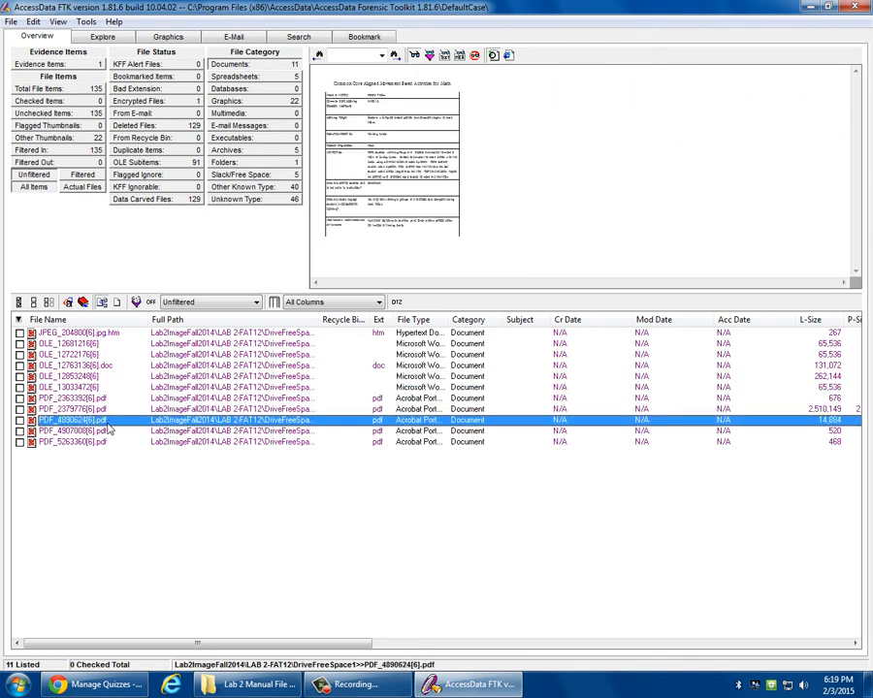
left_click(106, 399)
left_click(104, 410)
left_click(105, 421)
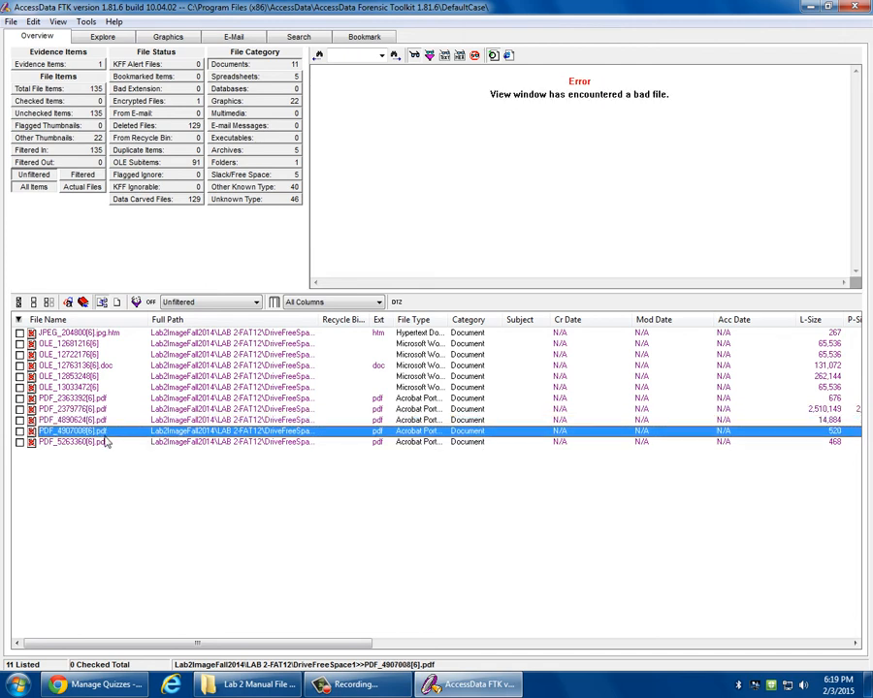
left_click(105, 442)
left_click(109, 431)
left_click(110, 420)
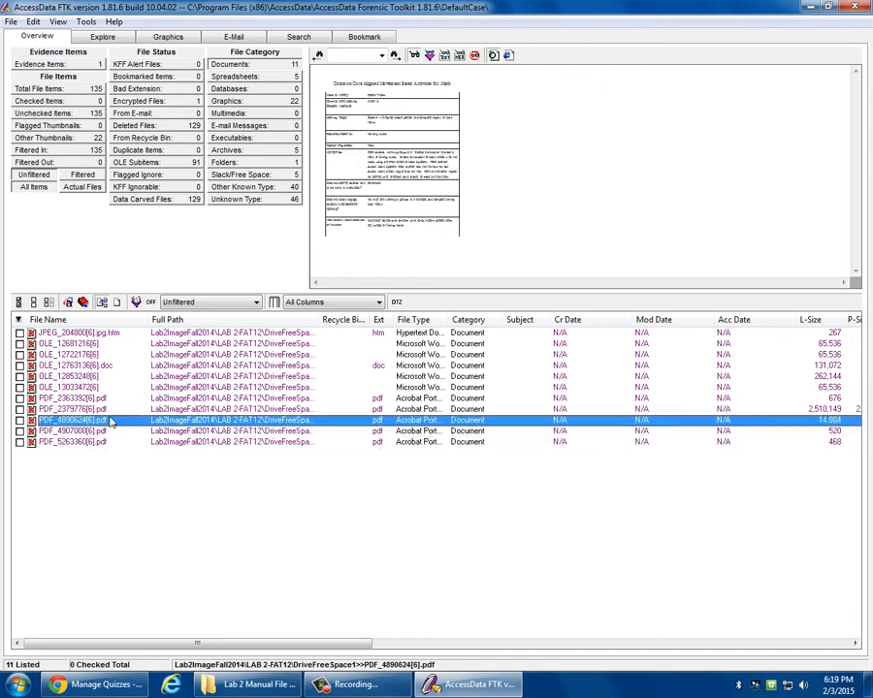
left_click(120, 409)
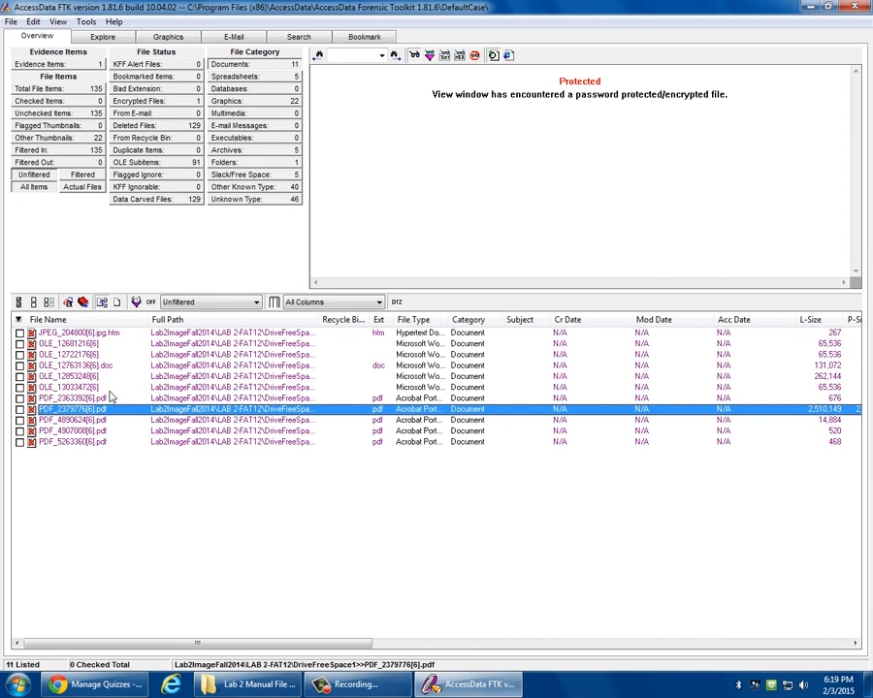
left_click(108, 399)
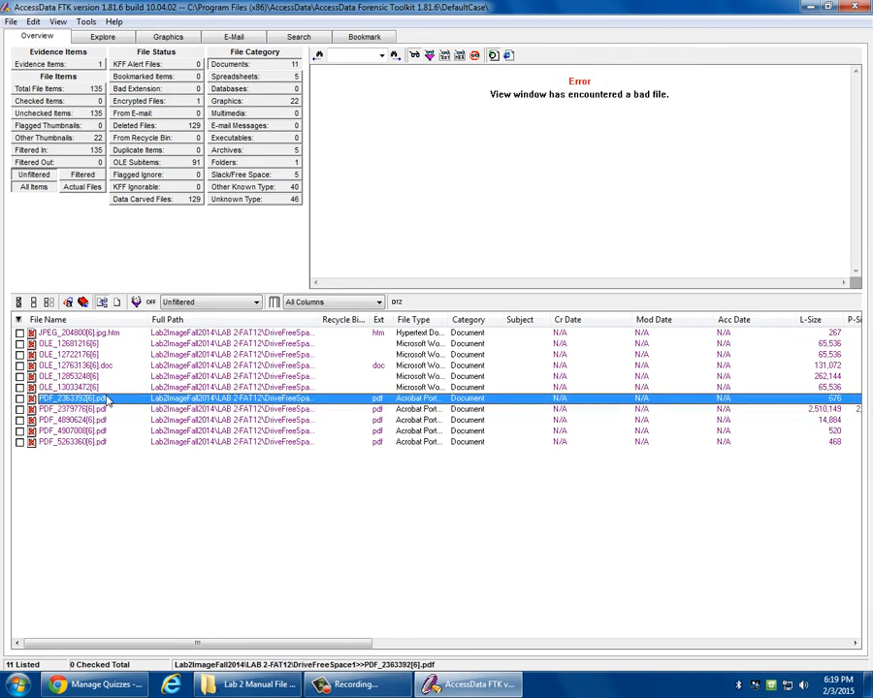
left_click(263, 101)
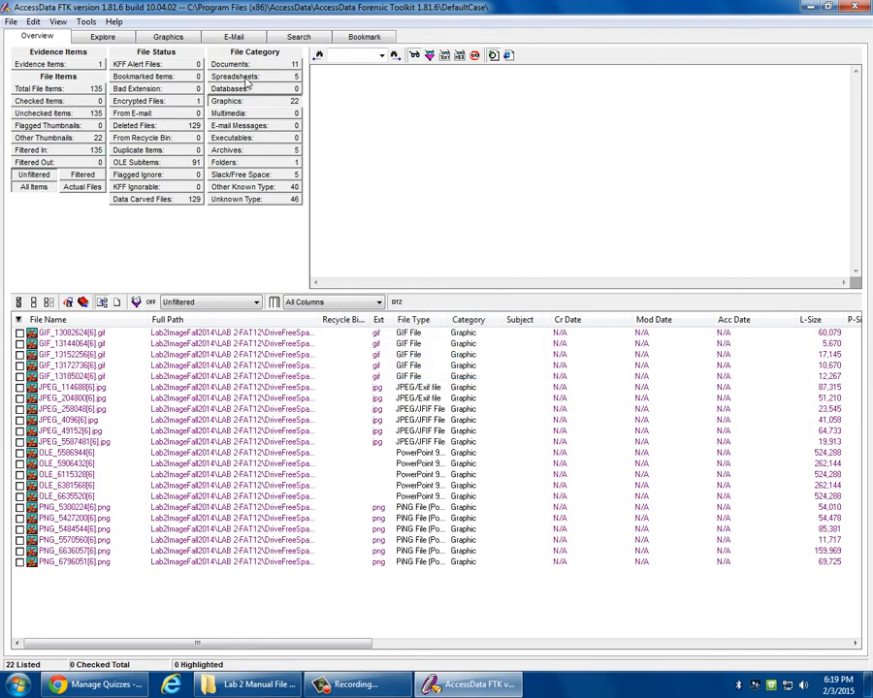
left_click(247, 77)
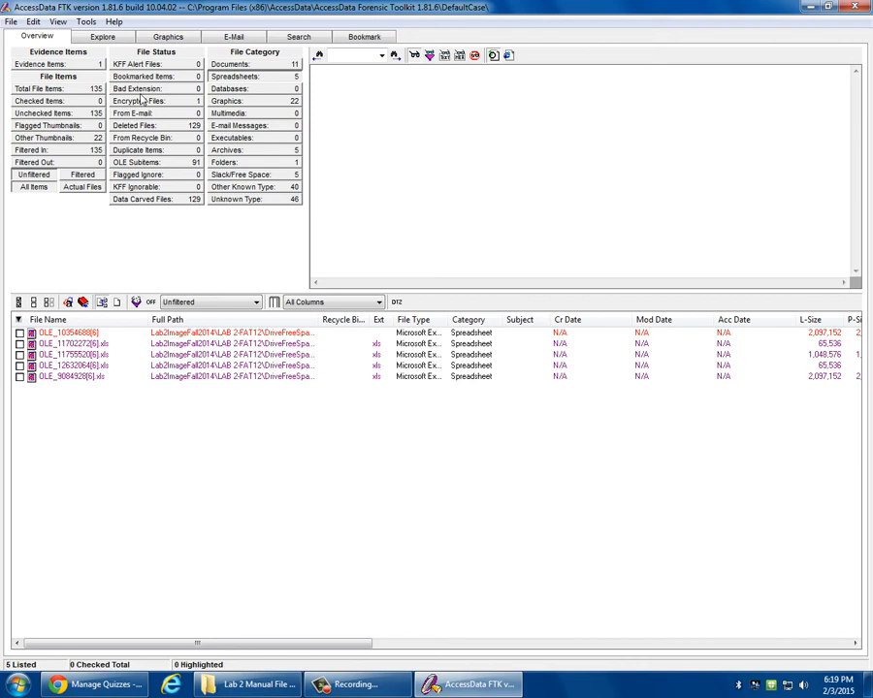
- Bookmark the four adjacent train images from GIF_13185024[6].gif to JPEG_258048[6].jpg in the Graphics view under the name Trains
left_click(171, 36)
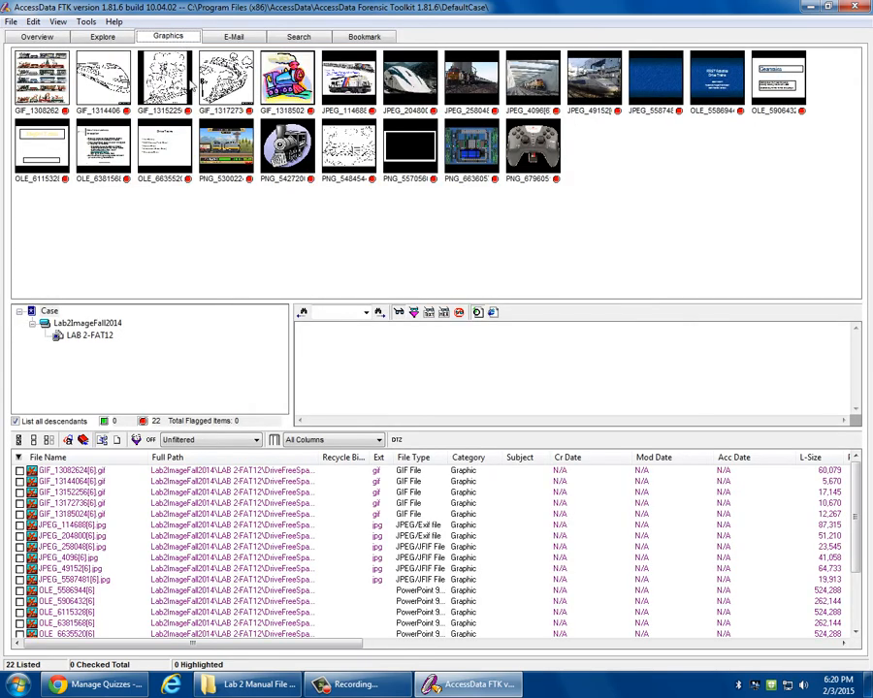
left_click(294, 78)
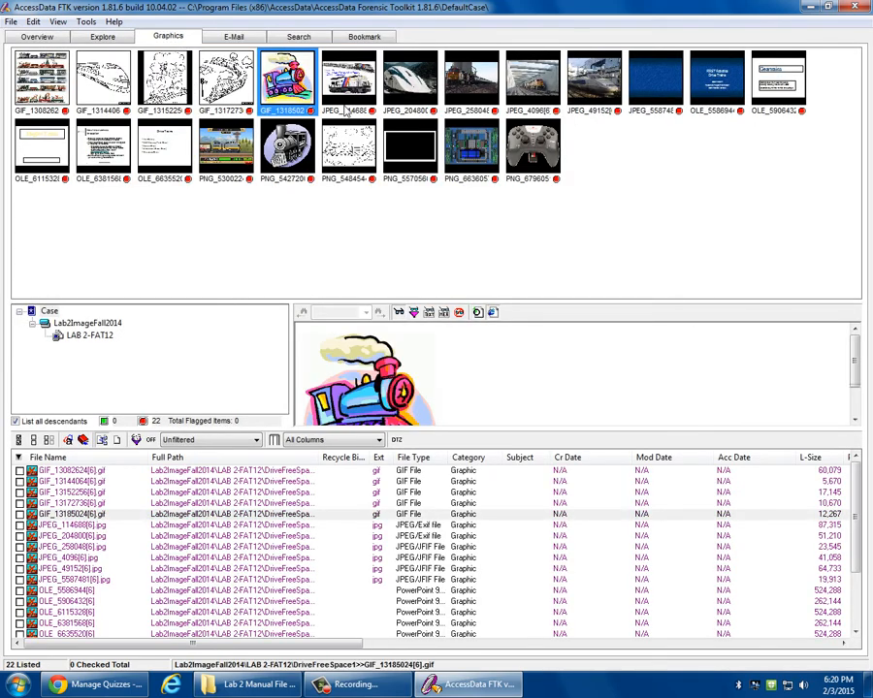
left_click(472, 82, "shift")
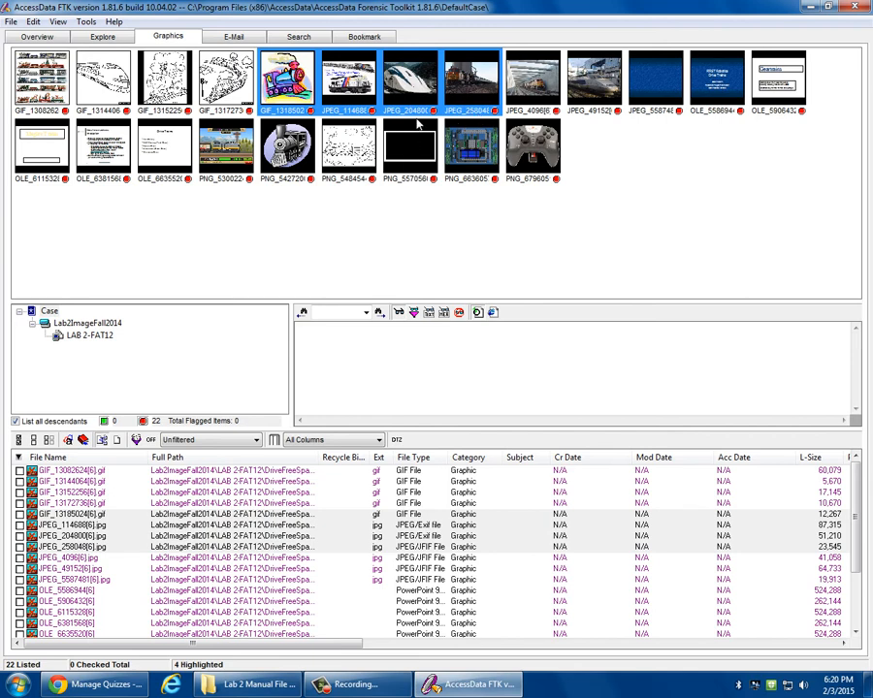
right_click(398, 77)
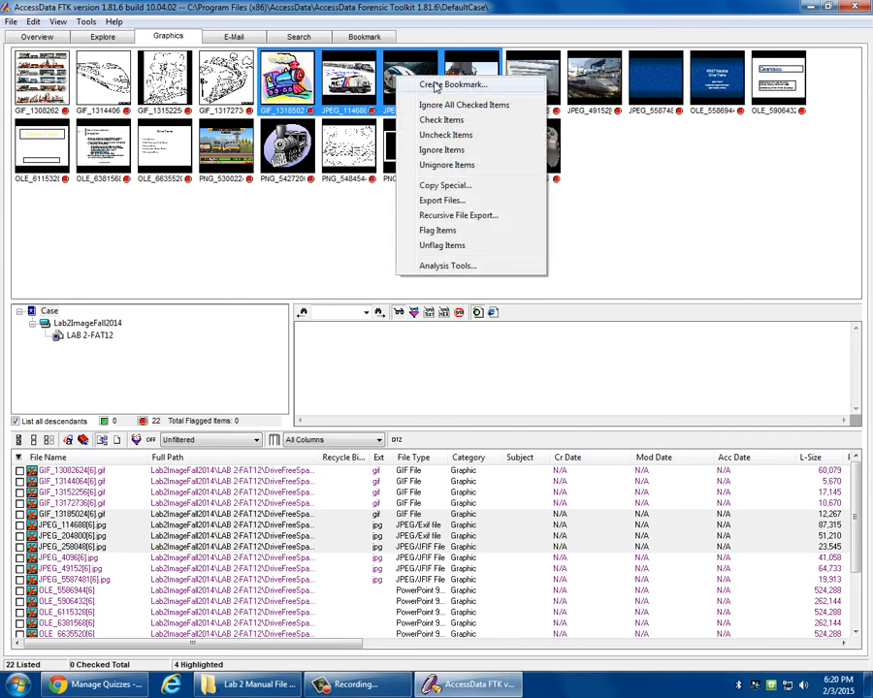
left_click(424, 84)
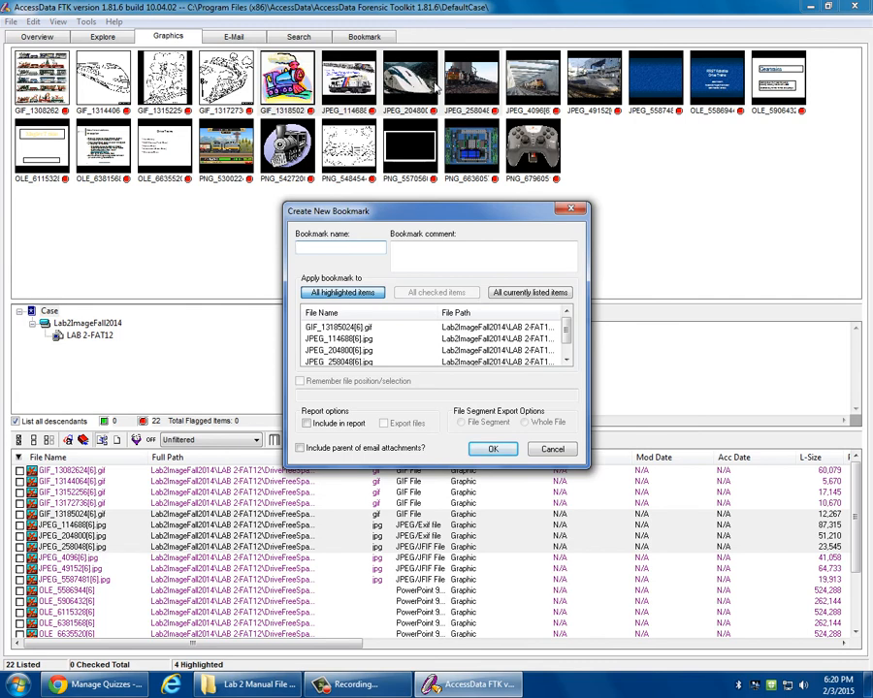
type("Trains")
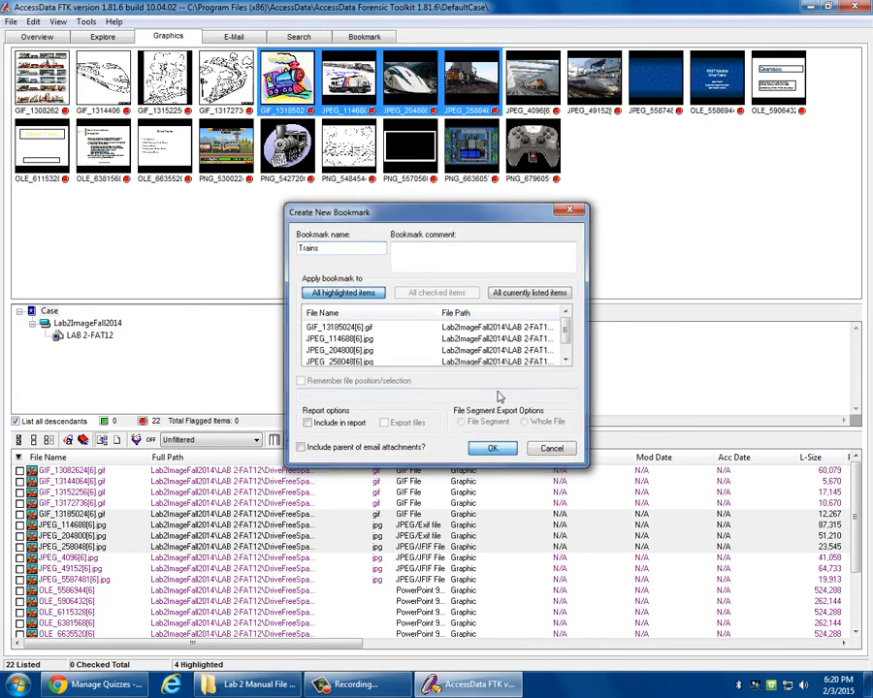
key("Return")
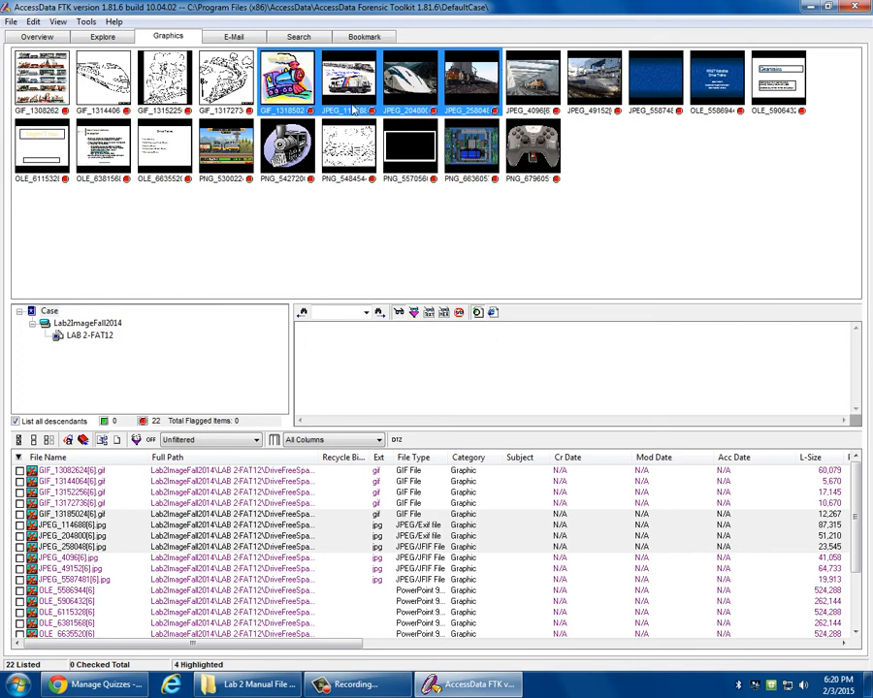
- Run an indexed search for "train" in all files, displaying the first 200 hits for files with numerous hits, and examine the DriveFreeSpace1 hits
left_click(299, 36)
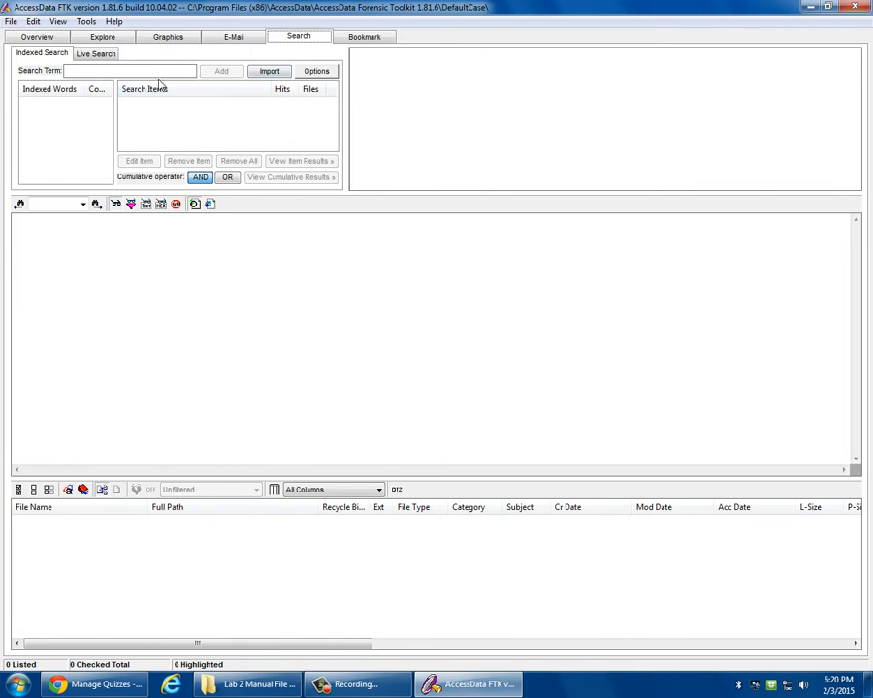
type("train")
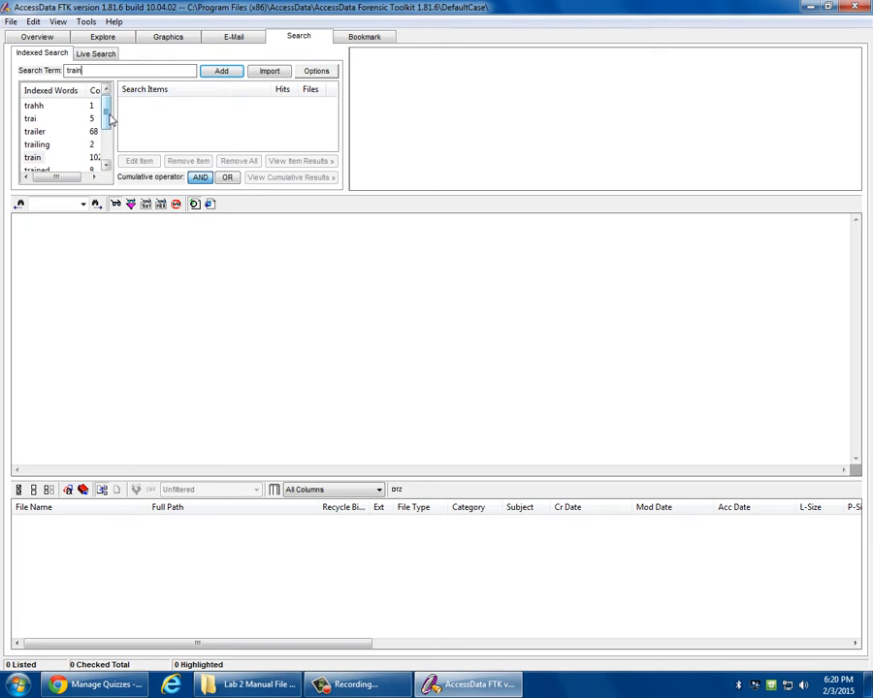
left_click(215, 74)
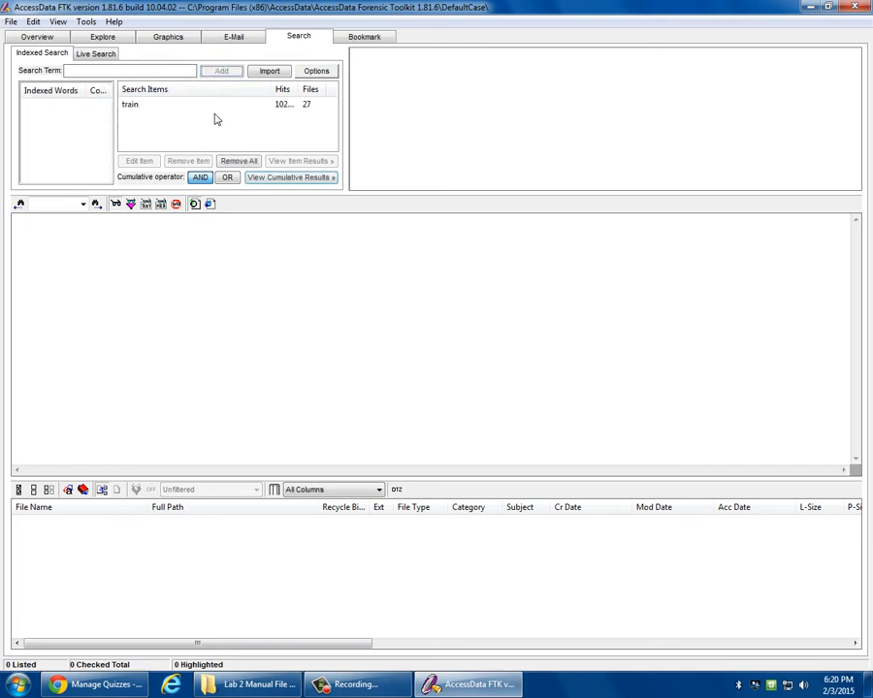
left_click(270, 179)
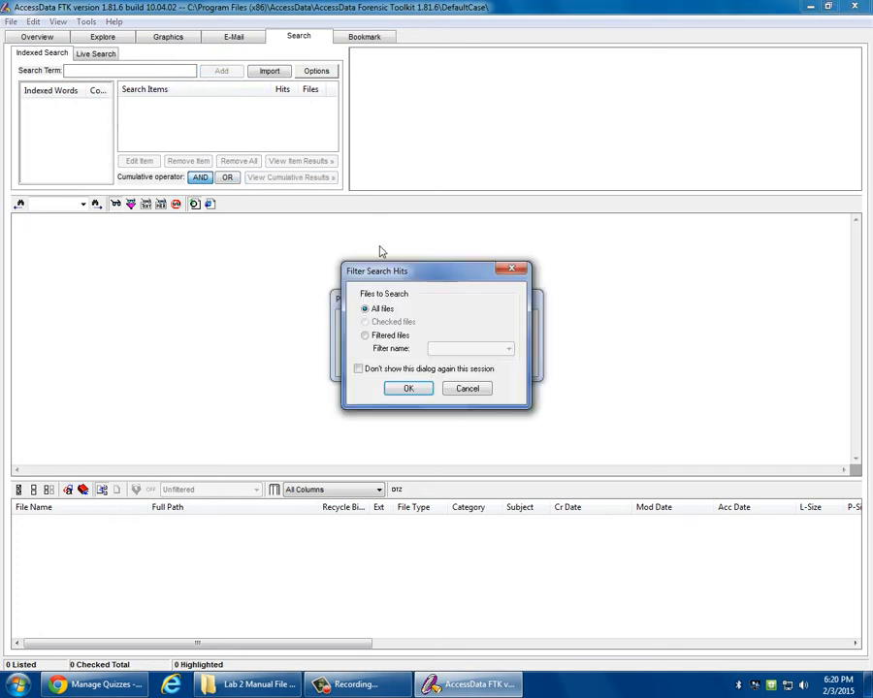
left_click(408, 388)
left_click(532, 393)
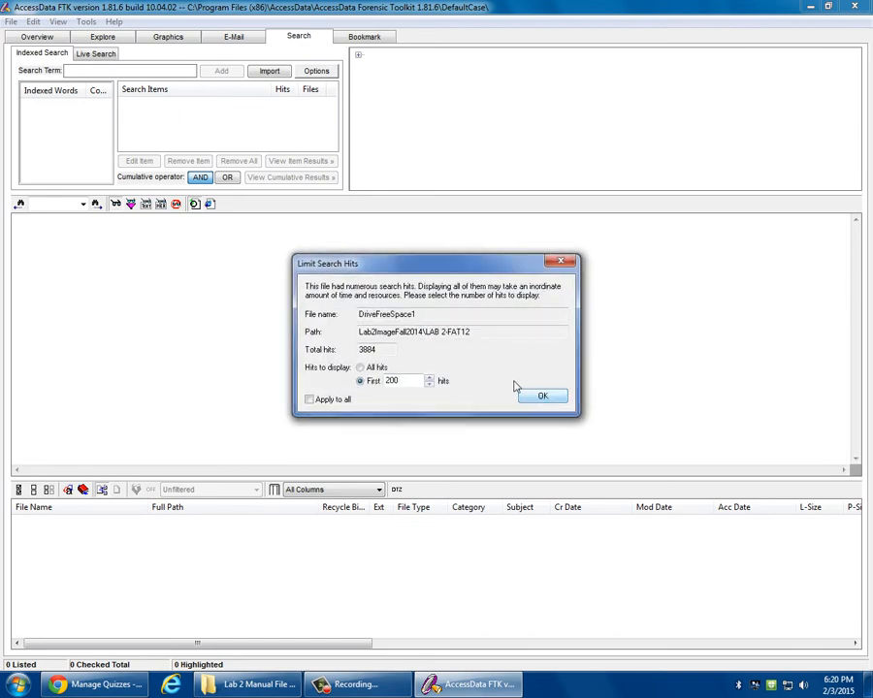
left_click(529, 399)
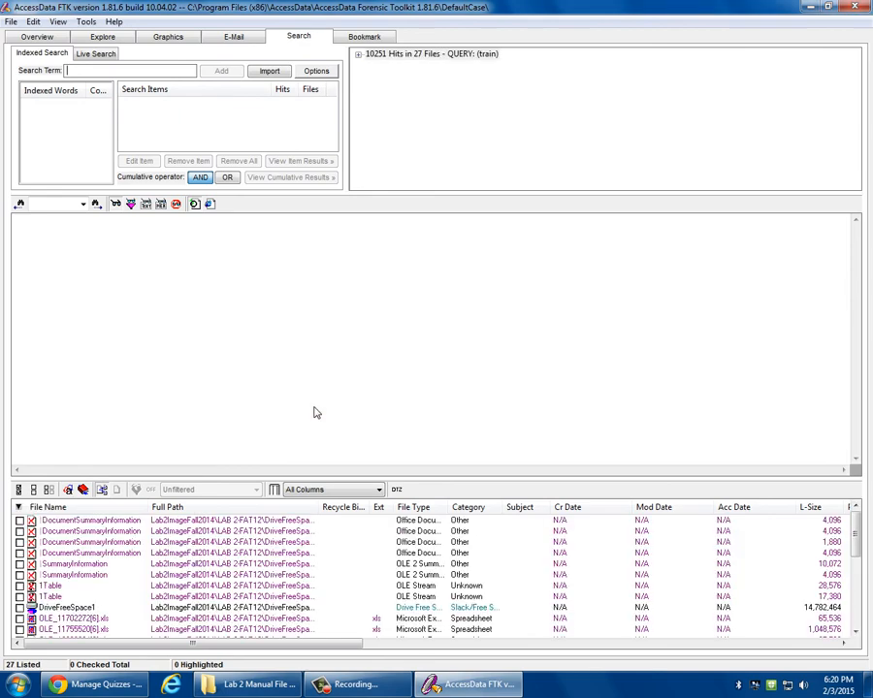
left_click(358, 56)
left_click(406, 78)
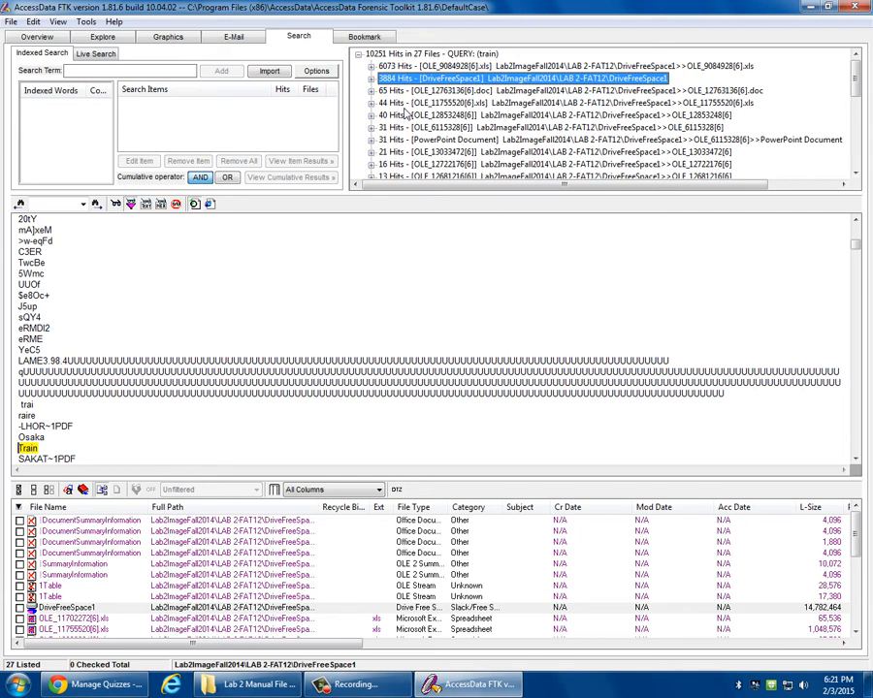
- Run a live regular-expression search for the predefined Credit Card Number pattern across all files
left_click(92, 54)
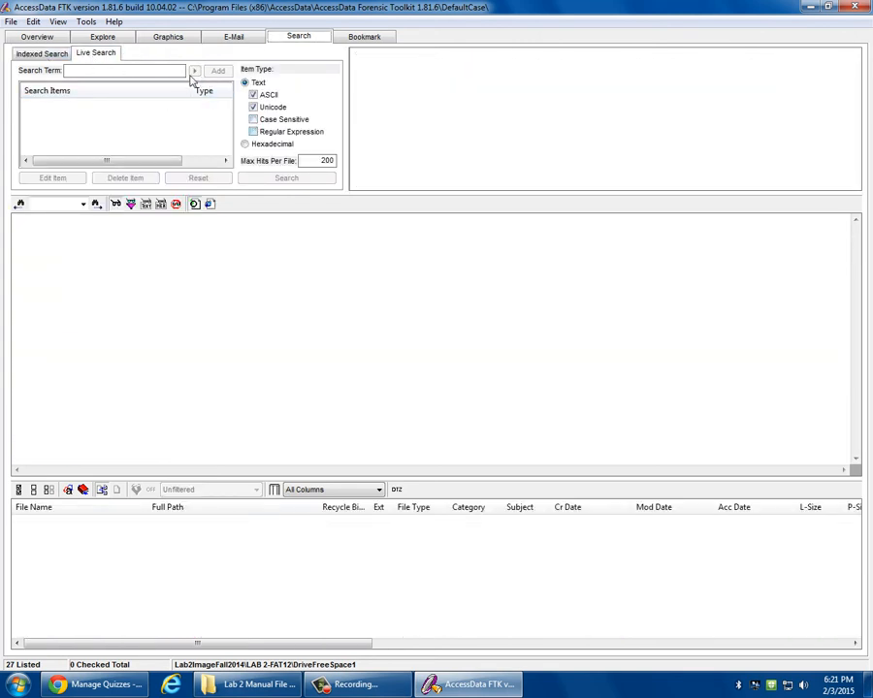
left_click(254, 131)
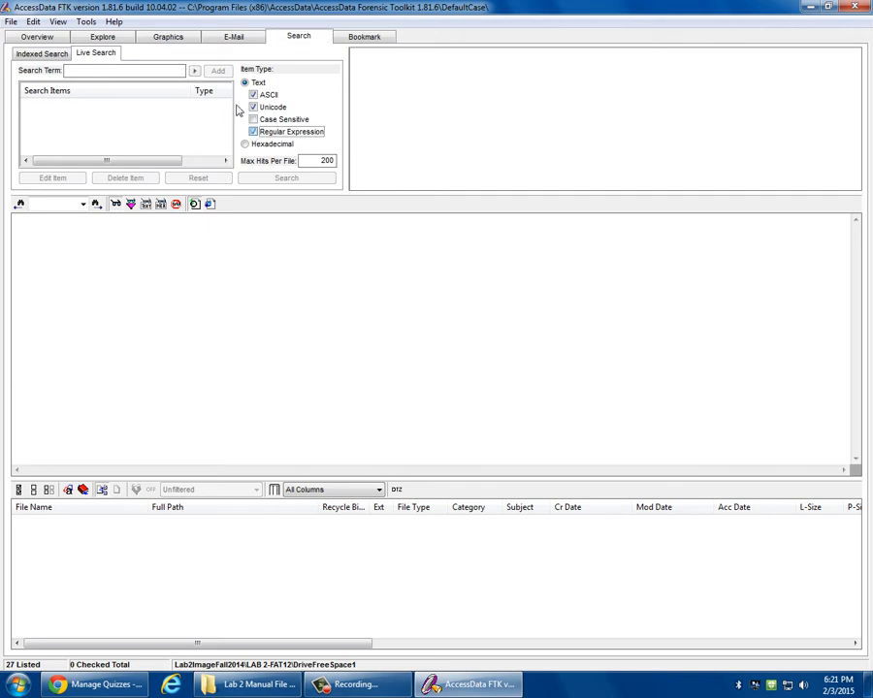
left_click(195, 74)
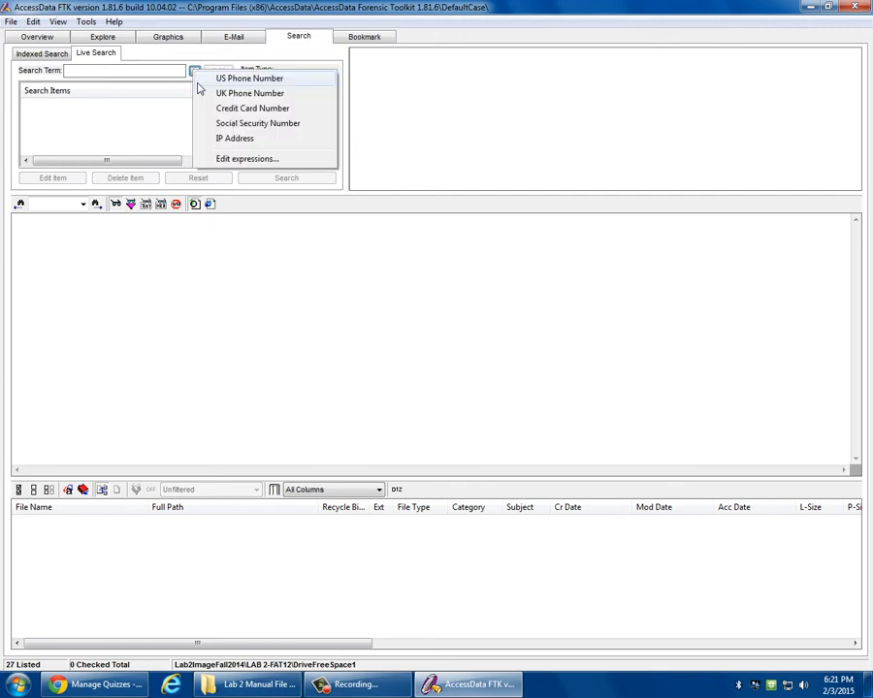
left_click(249, 109)
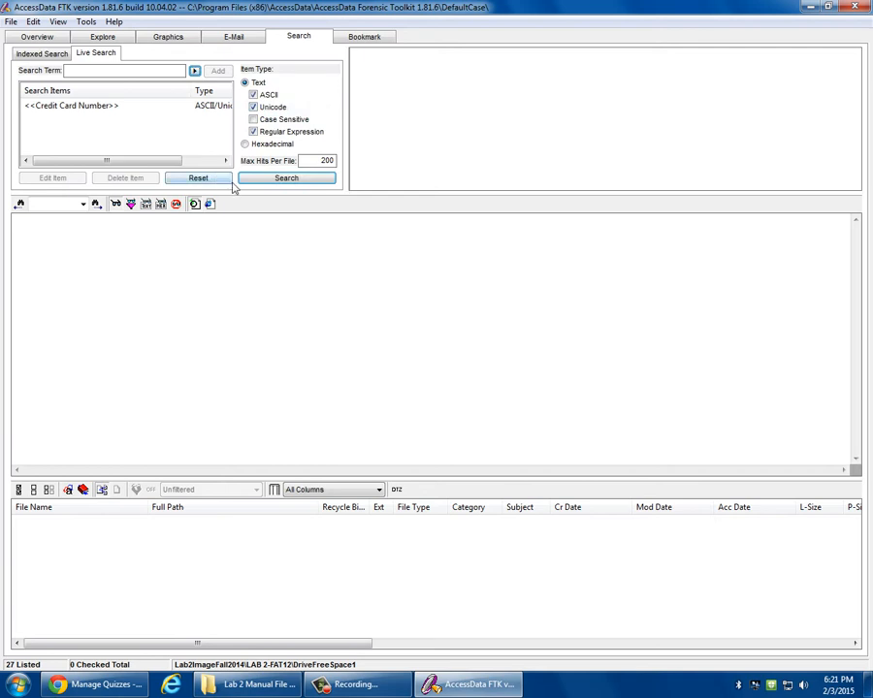
left_click(267, 183)
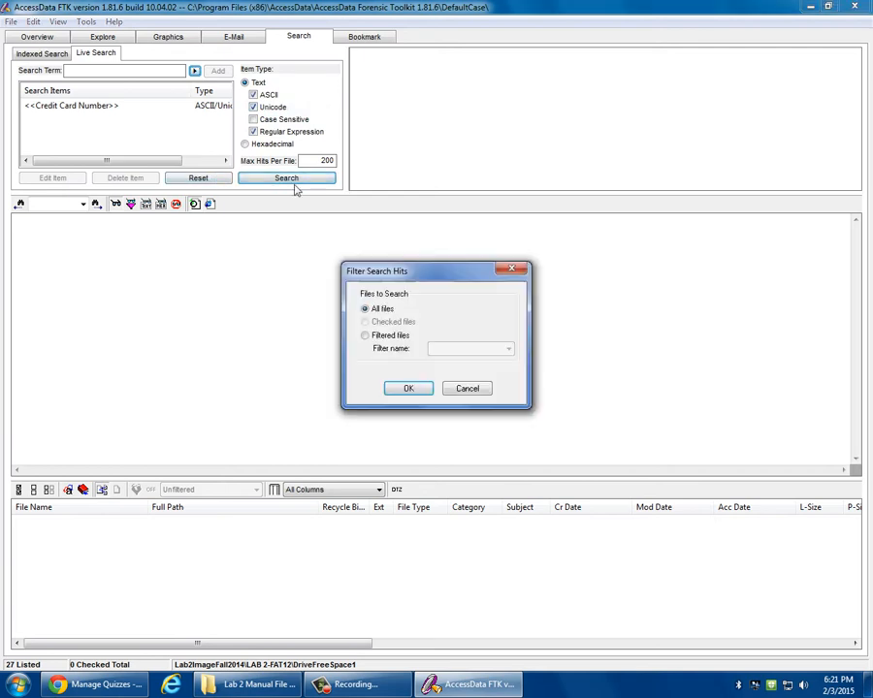
left_click(398, 385)
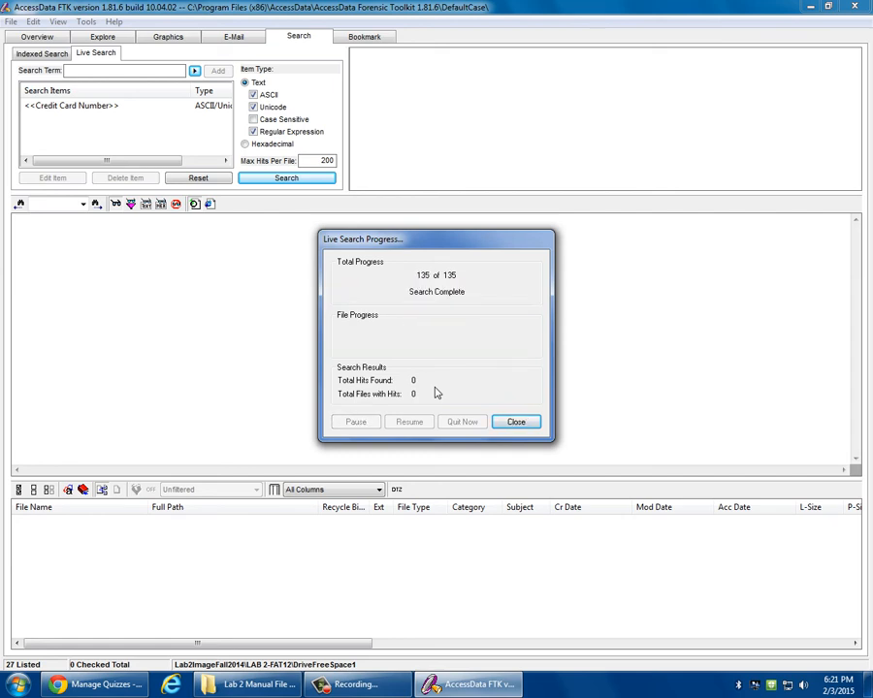
left_click(523, 422)
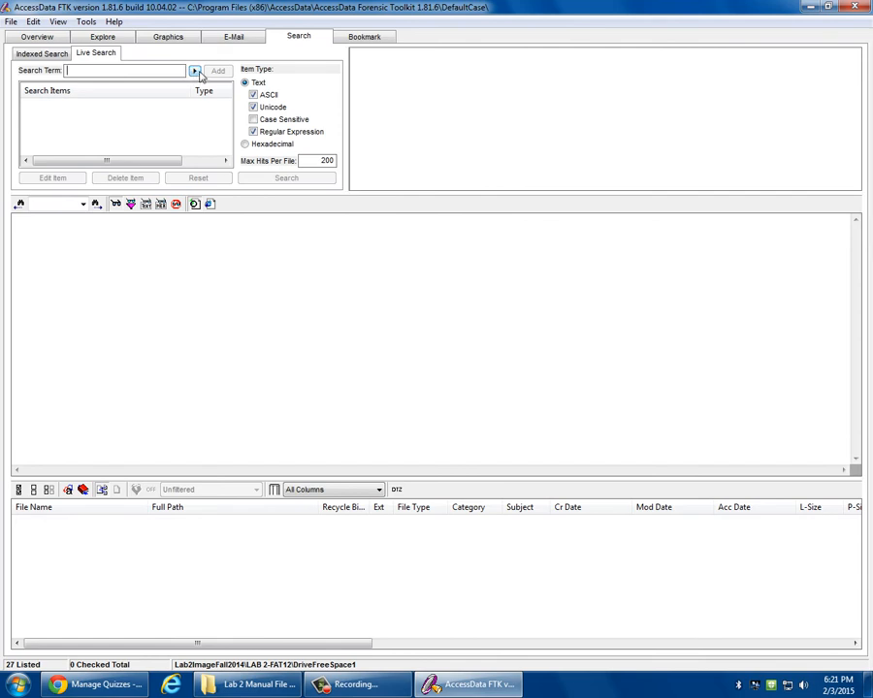
- Run a live search for the predefined US Phone Number pattern across all files and quit it during DriveFreeSpace1
left_click(194, 72)
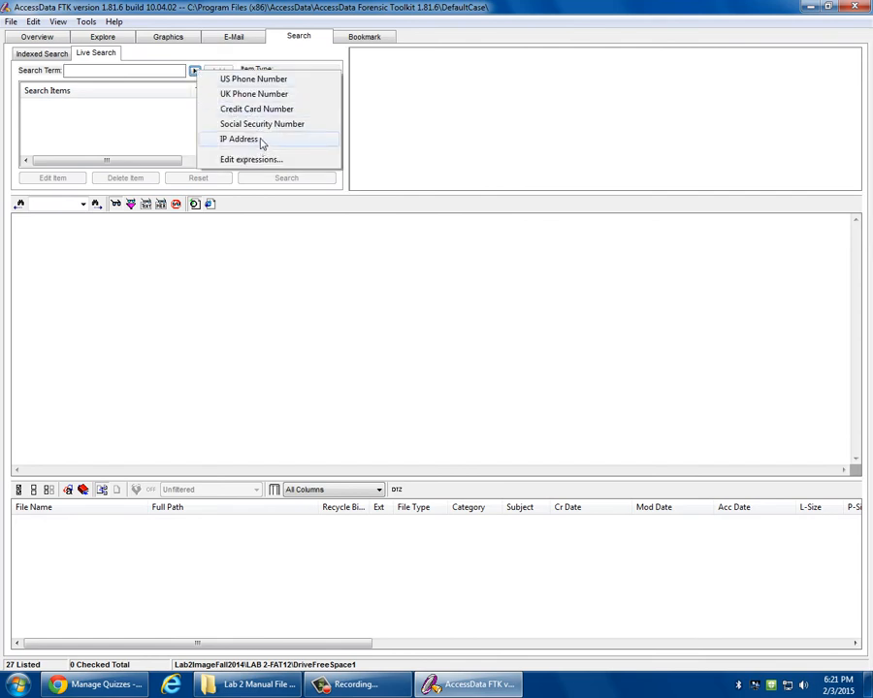
left_click(258, 80)
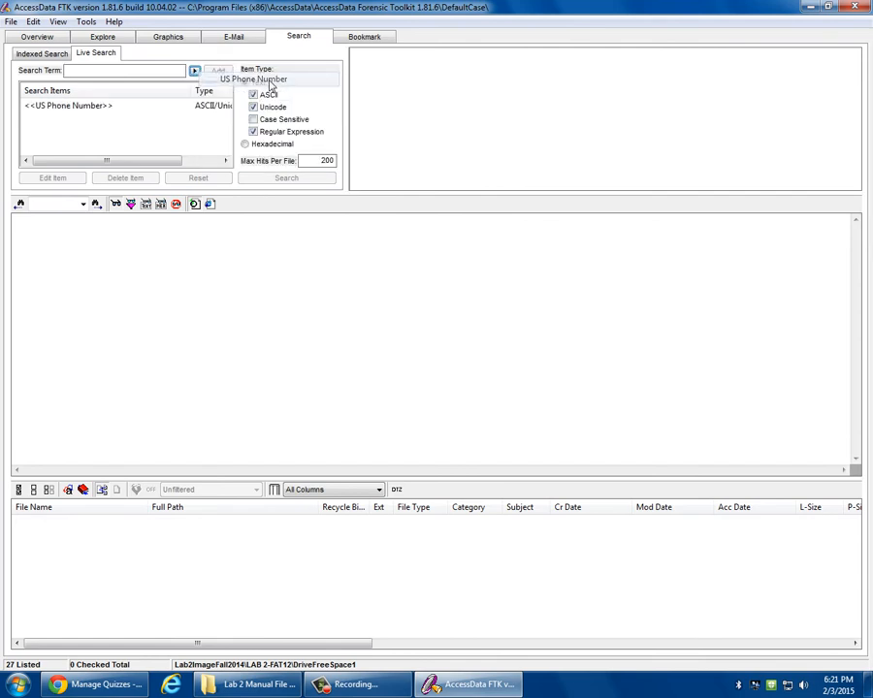
left_click(287, 179)
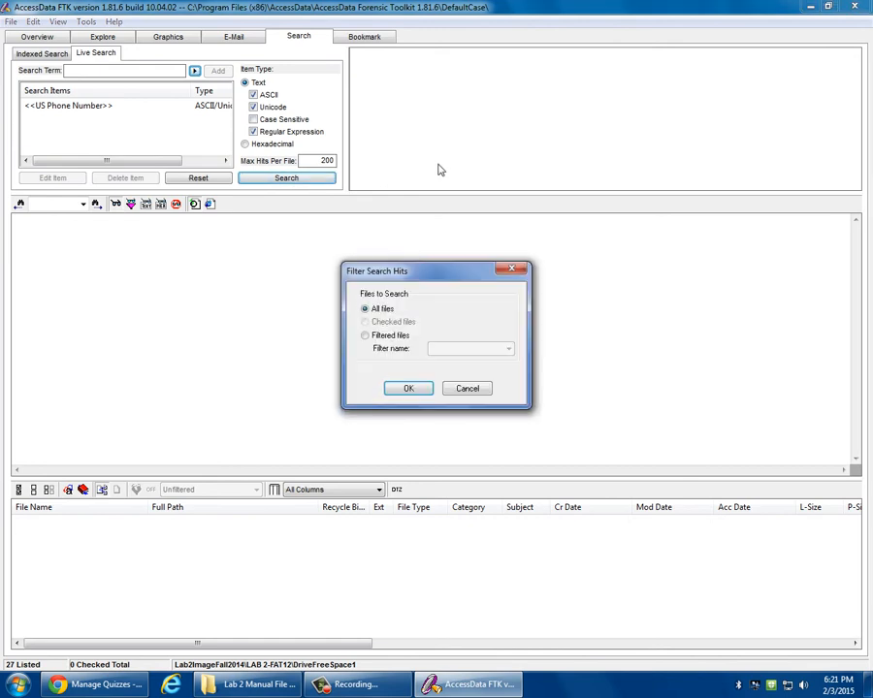
left_click(409, 388)
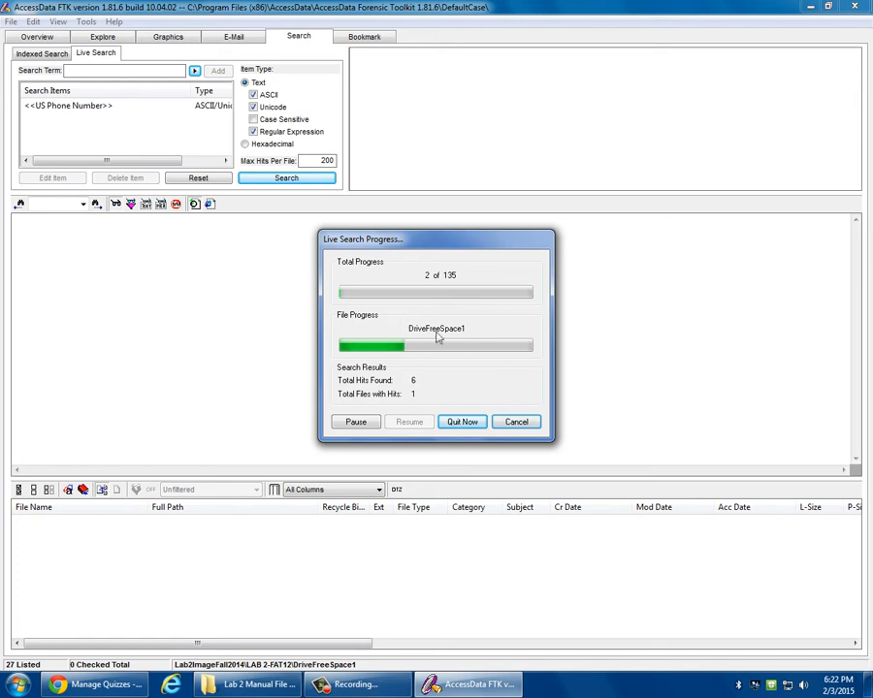
left_click(463, 422)
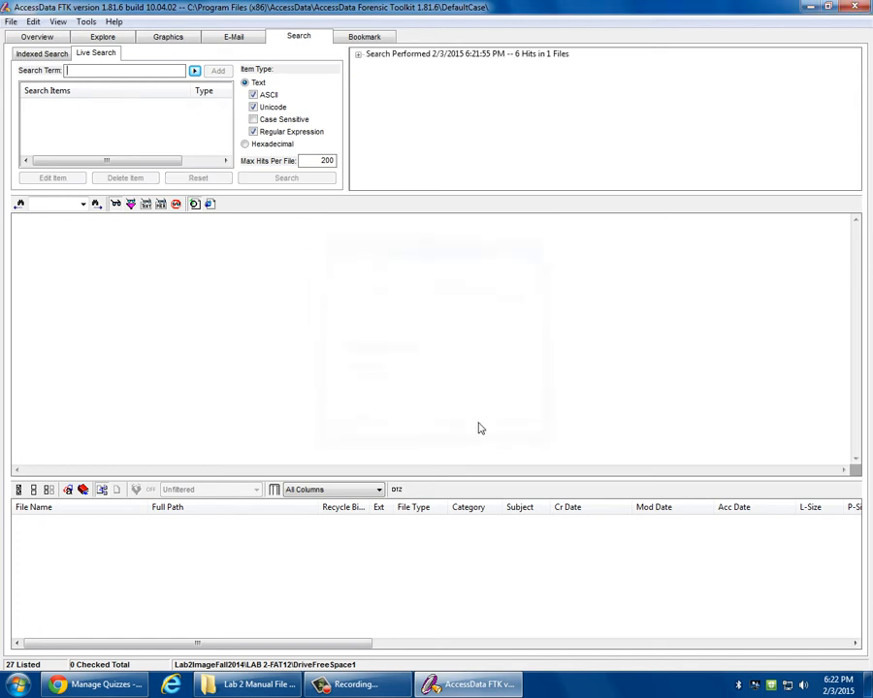
- Expand the US Phone Number search results and examine the individual DriveFreeSpace1 hits in the hex view
left_click(359, 54)
left_click(371, 65)
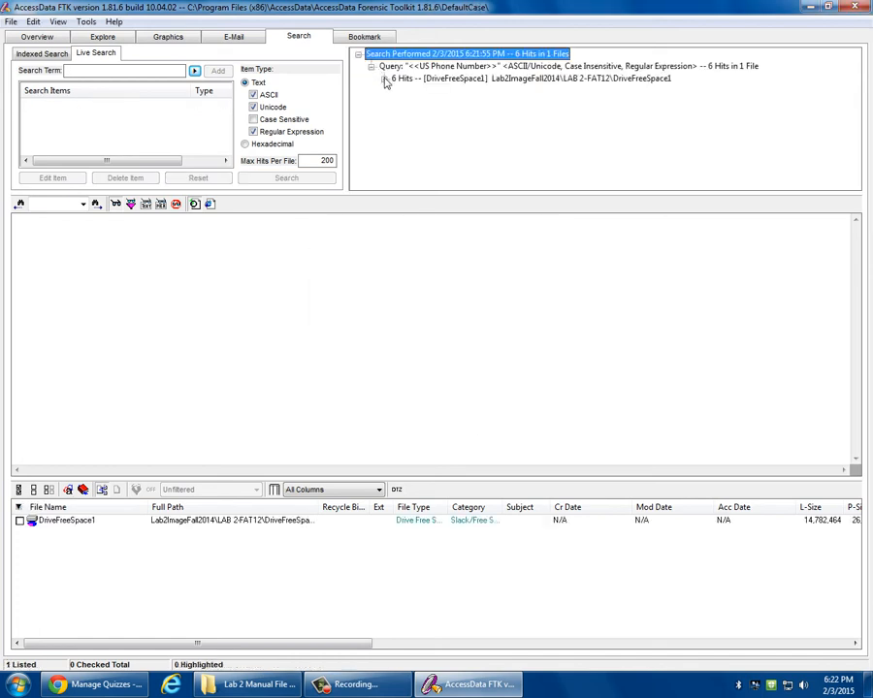
left_click(384, 79)
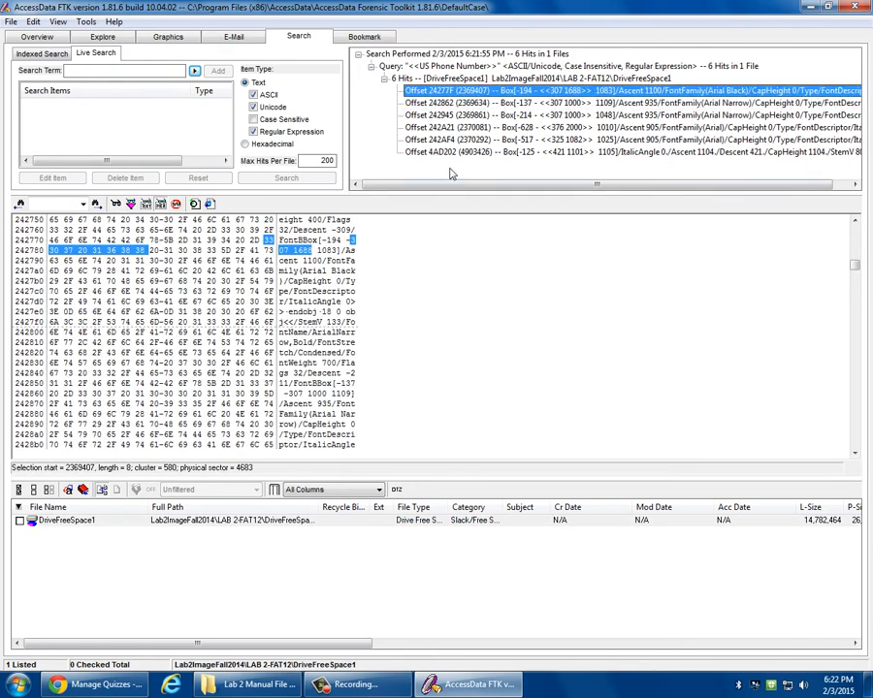
left_click(456, 103)
left_click(461, 116)
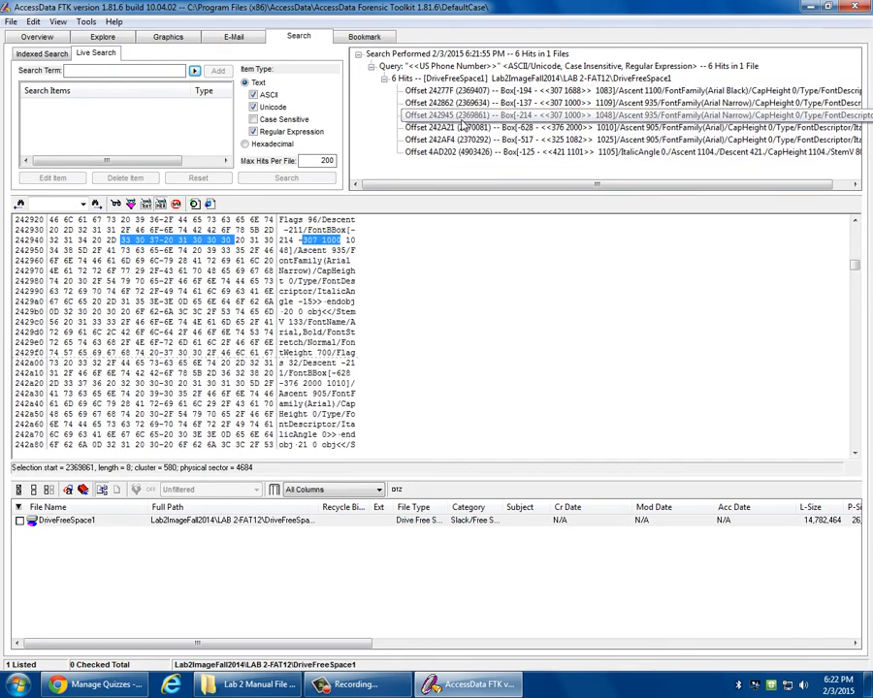
key("Down")
key("Down")
key("Down")
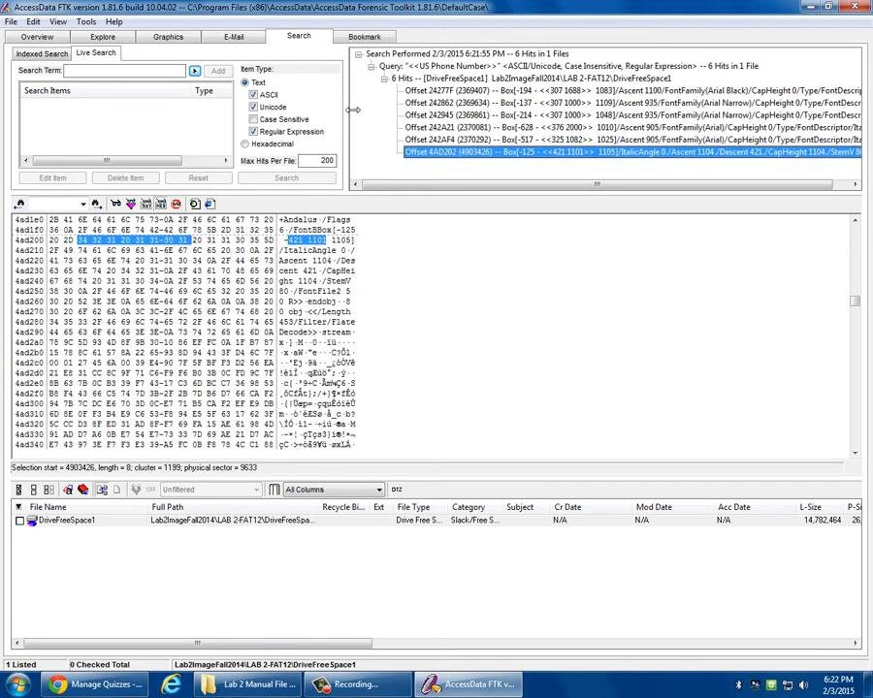
- Open the predefined search expressions in RegexList.ini, widen the window to read the patterns, and close the file
left_click(195, 72)
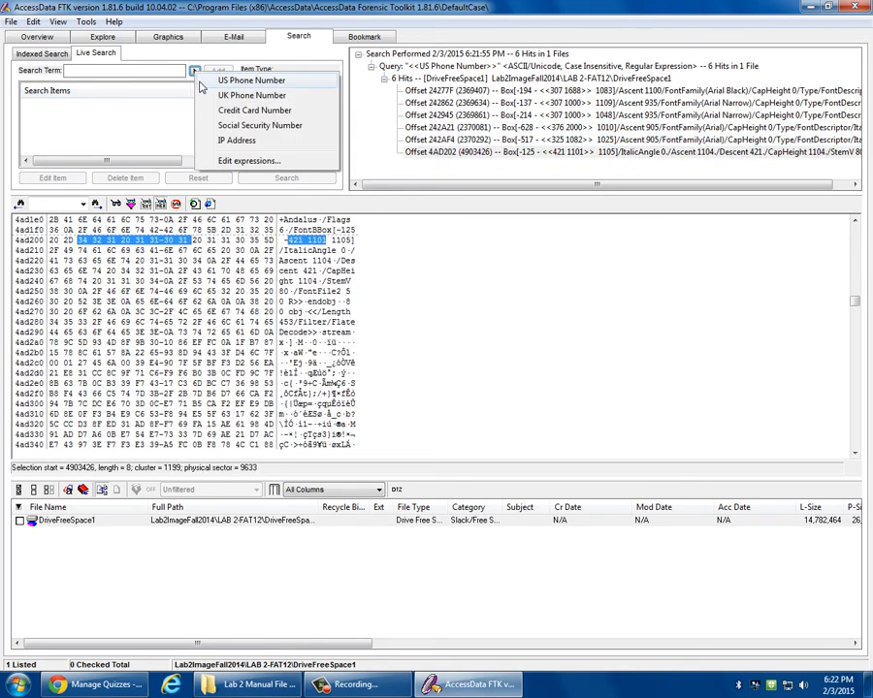
left_click(225, 157)
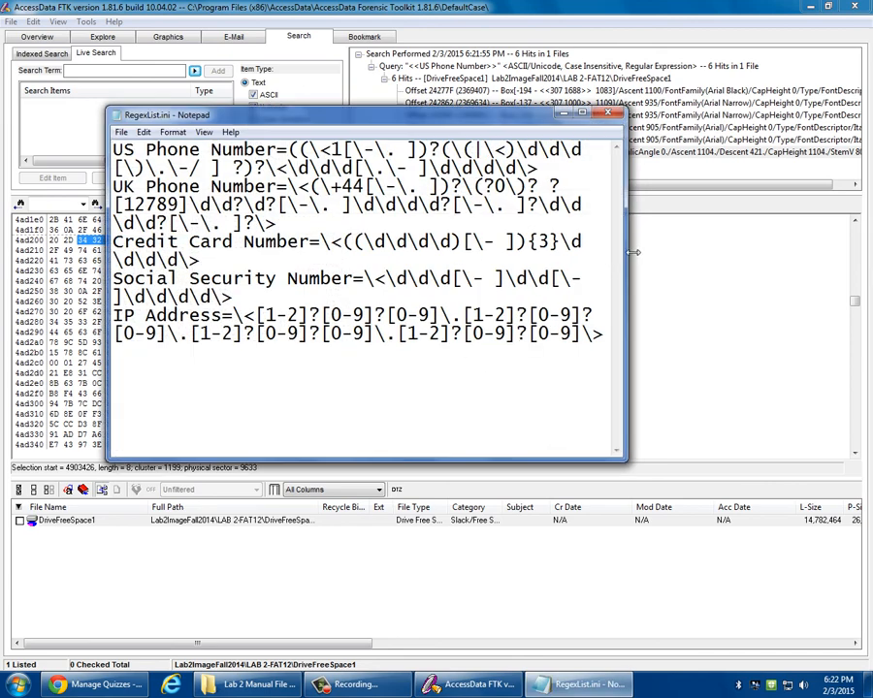
left_click_drag(628, 218, 866, 218)
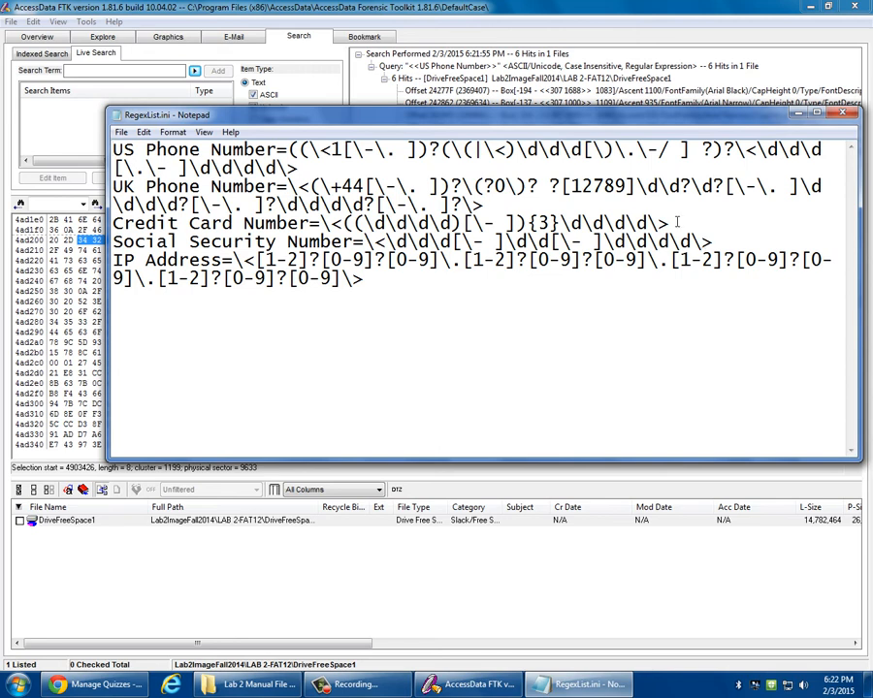
left_click(840, 112)
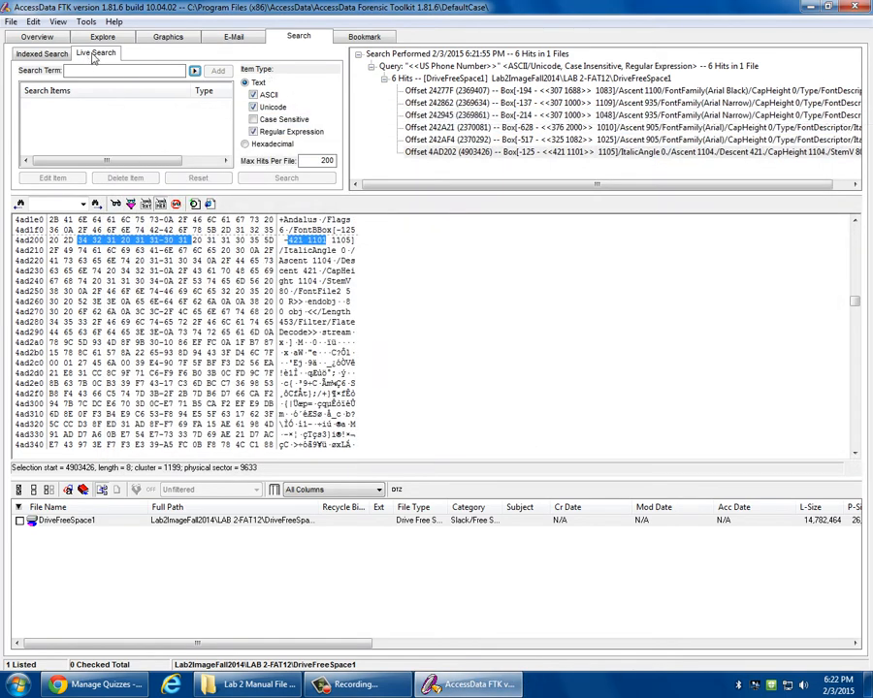
- Expand the Trains bookmark and preview its images GIF_13185024[6].gif, JPEG_114688[6].jpg and JPEG_204800[6].jpg
left_click(150, 36)
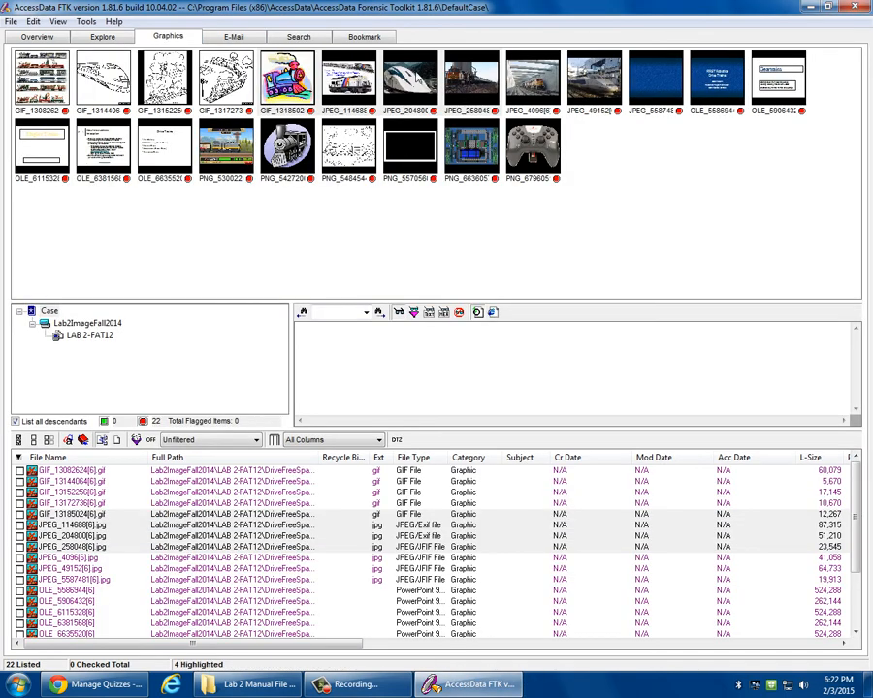
left_click(365, 35)
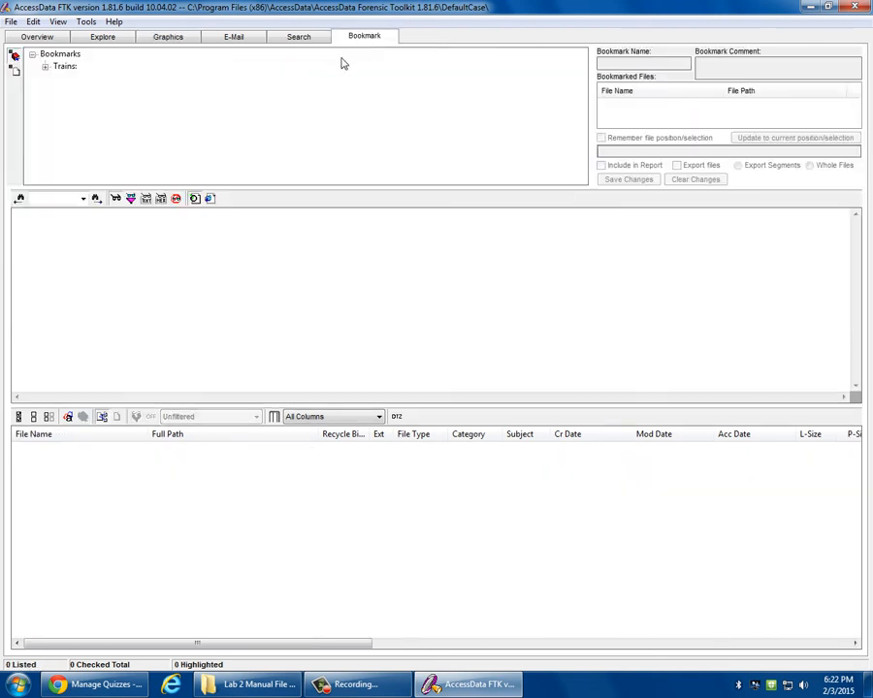
left_click(45, 66)
left_click(101, 79)
left_click(112, 90)
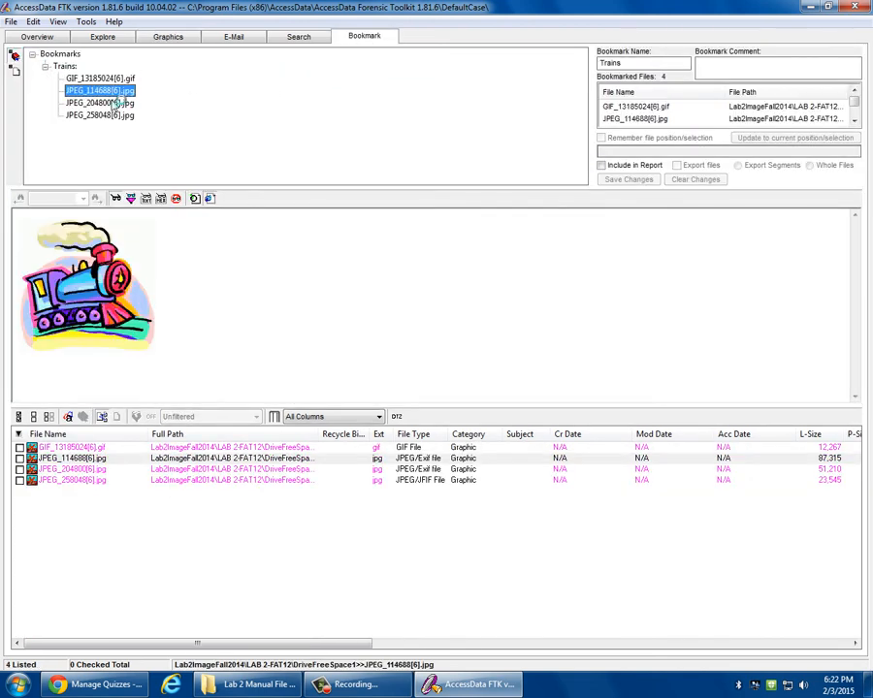
left_click(107, 103)
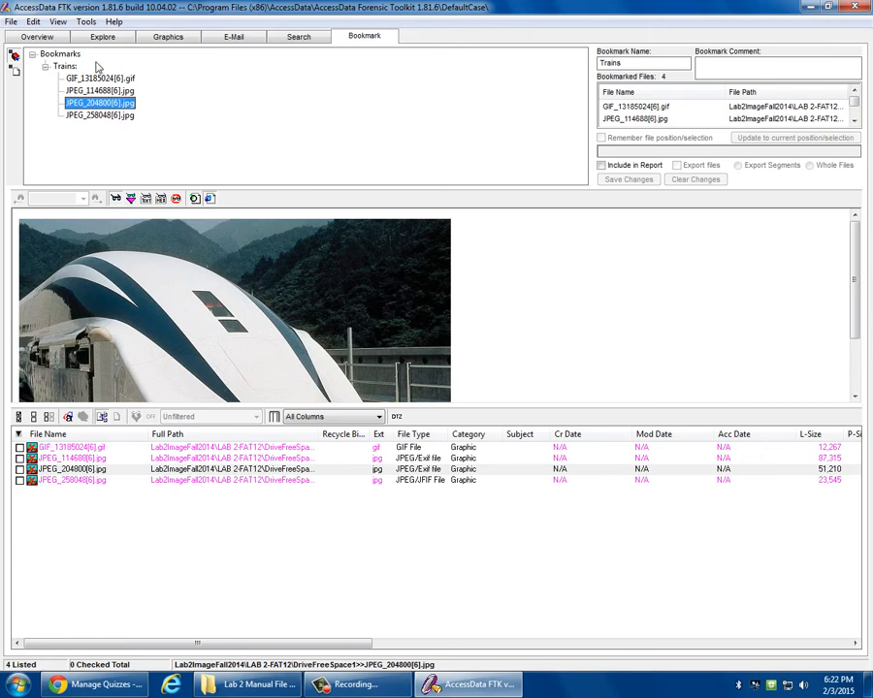
- Bookmark PDF_4890624[6].pdf from the documents category under the name Document
left_click(41, 35)
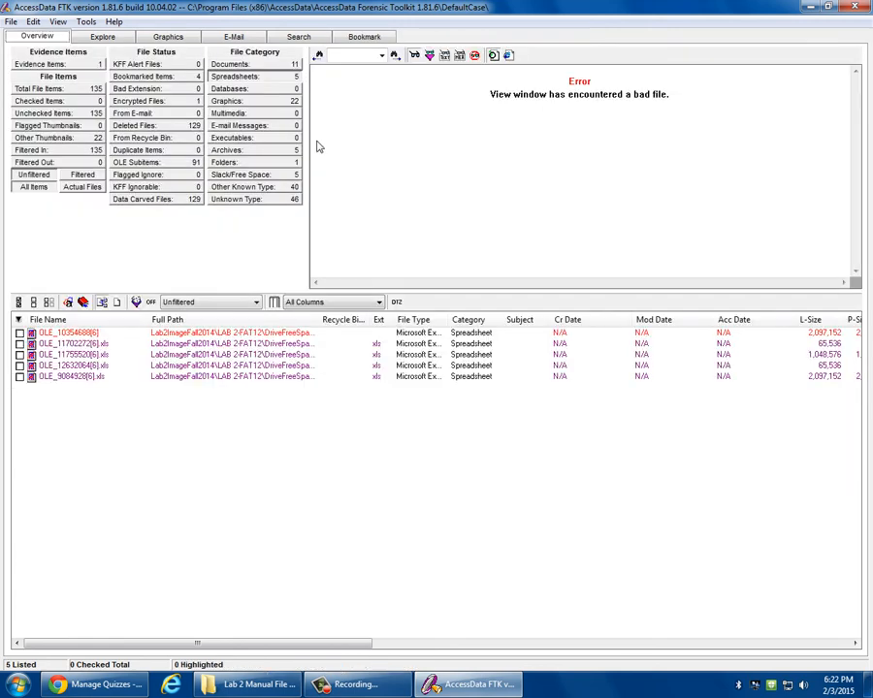
left_click(247, 64)
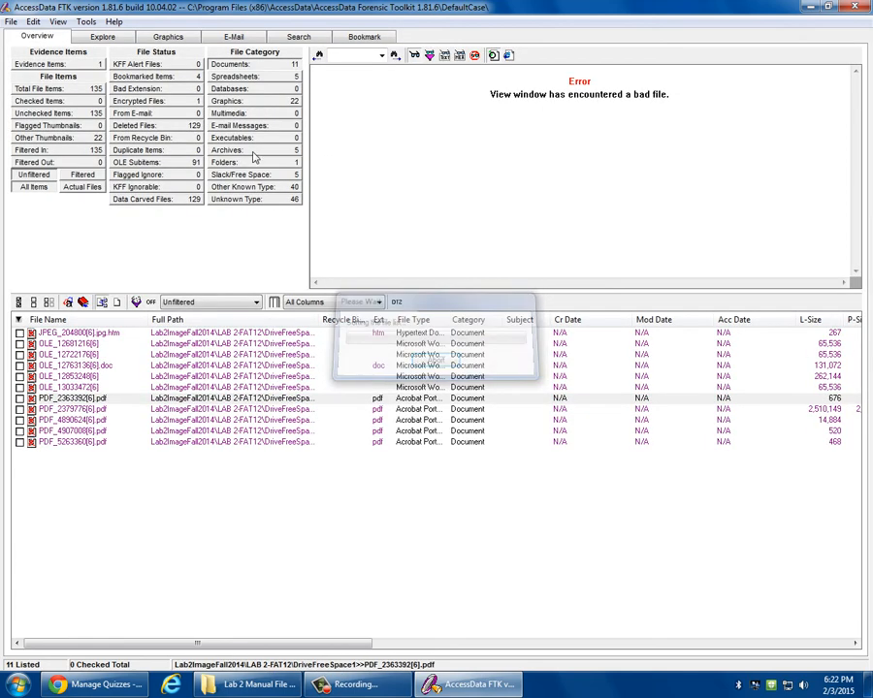
left_click(99, 420)
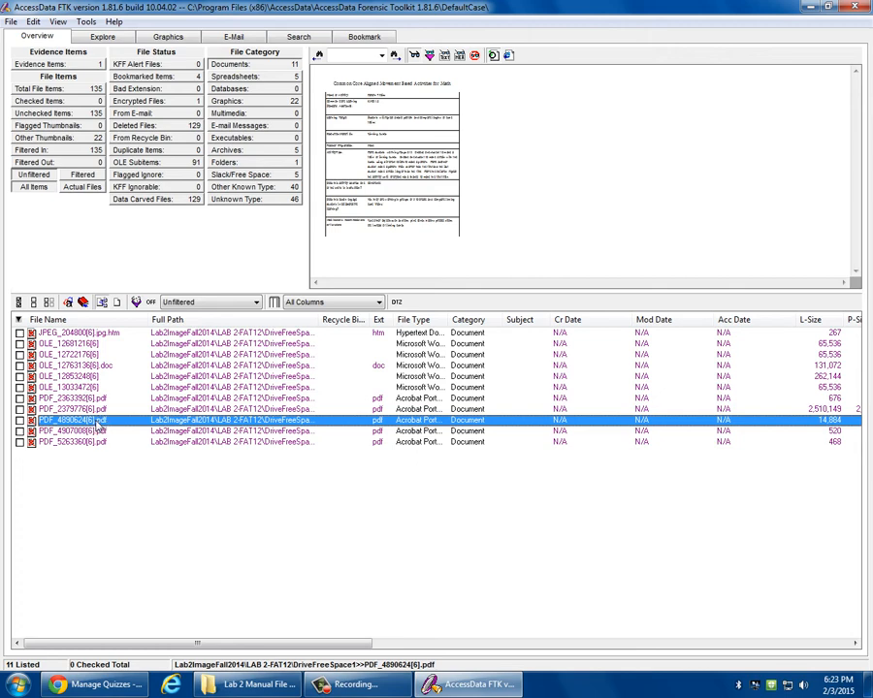
right_click(97, 425)
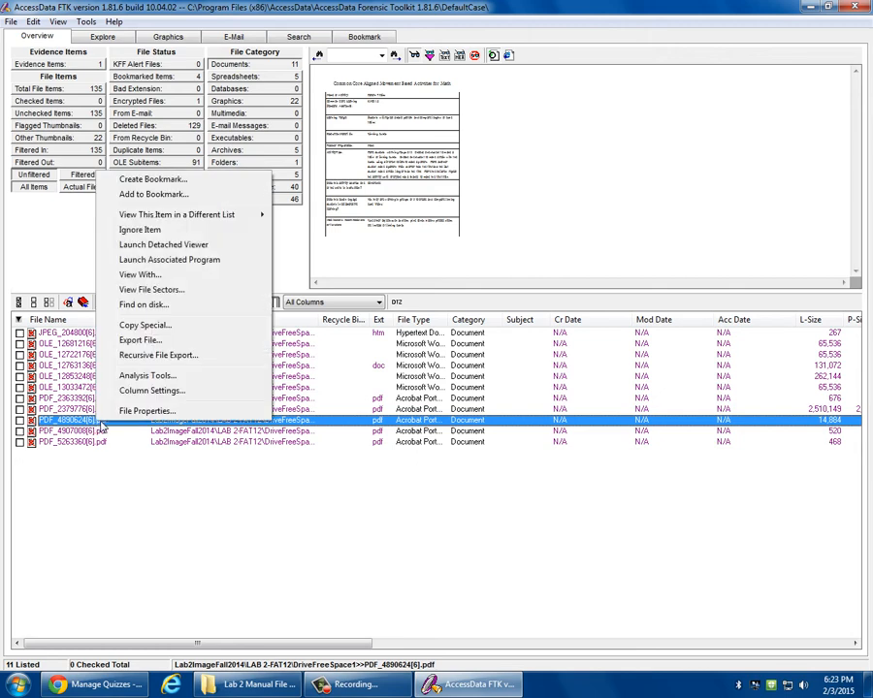
left_click(150, 181)
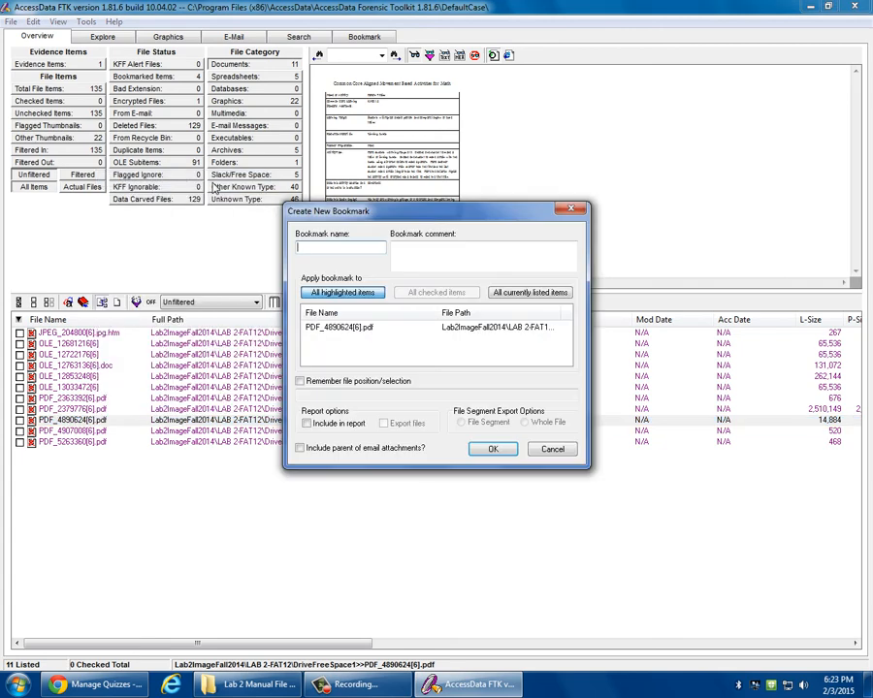
type("Document")
left_click(493, 449)
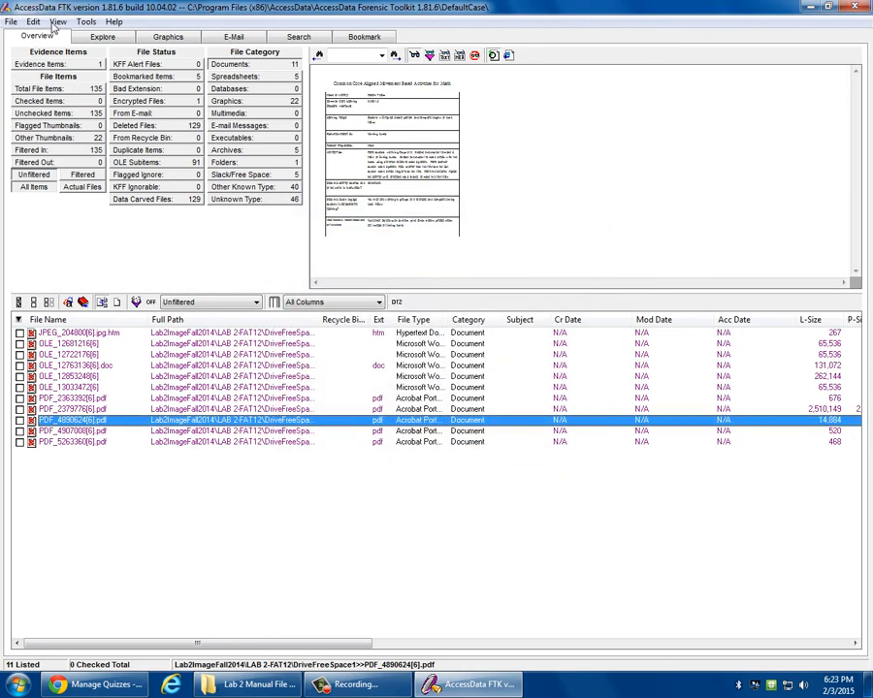
- Start a case report that includes investigator information and all bookmarks, keeping the default thumbnail, export and file property settings
left_click(10, 22)
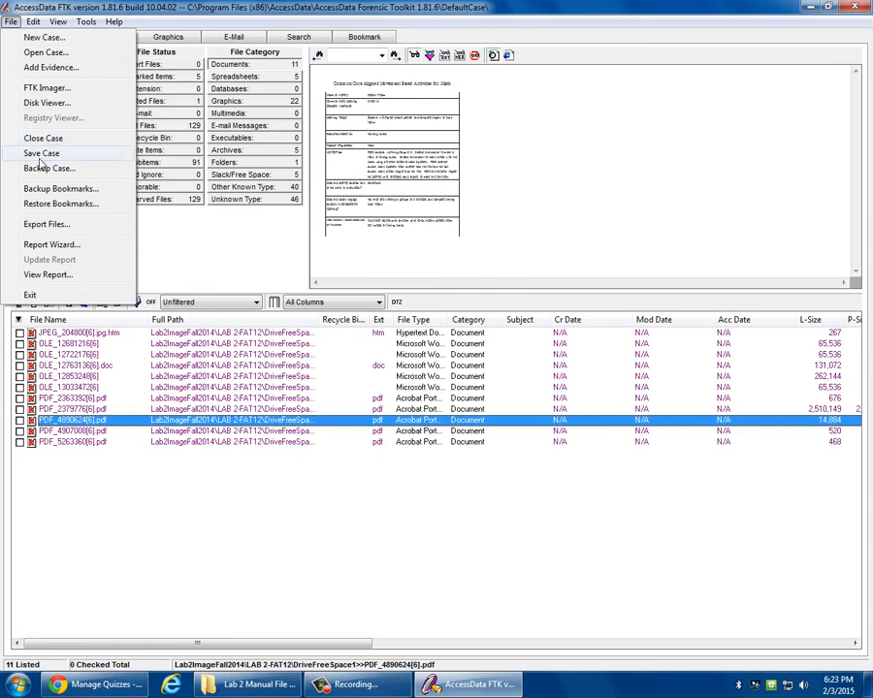
left_click(52, 245)
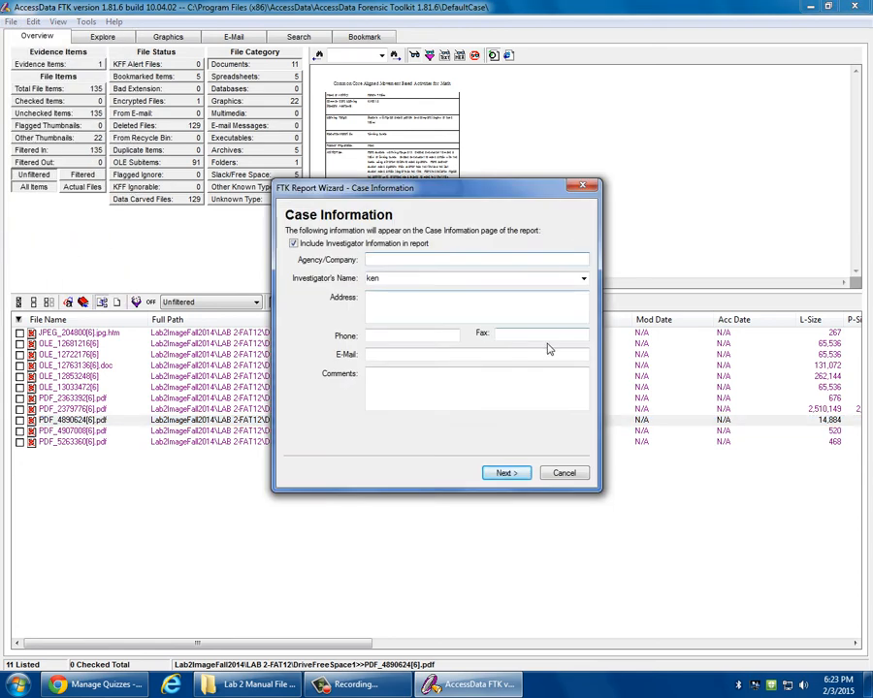
left_click(522, 475)
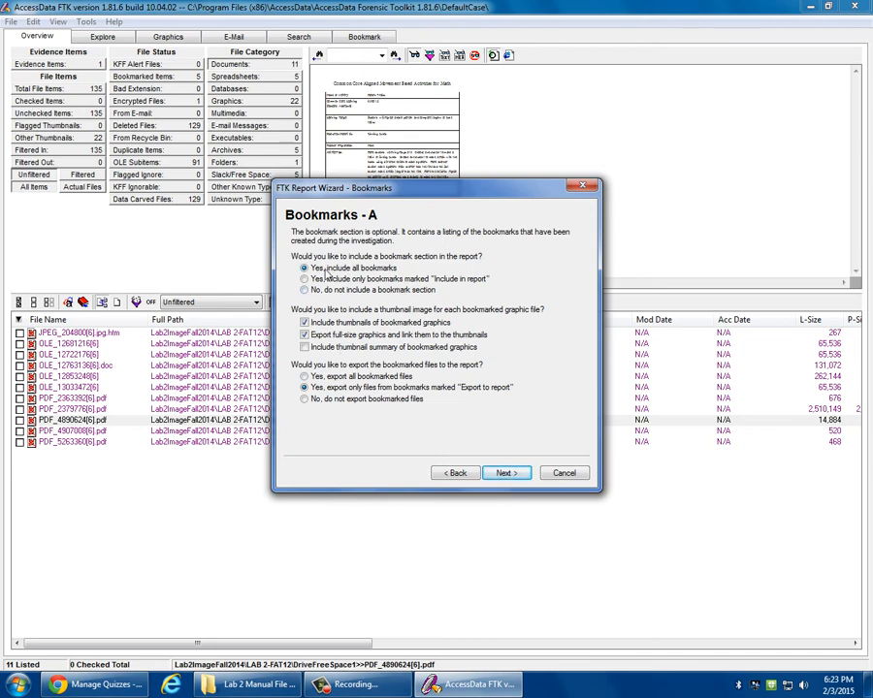
left_click(510, 473)
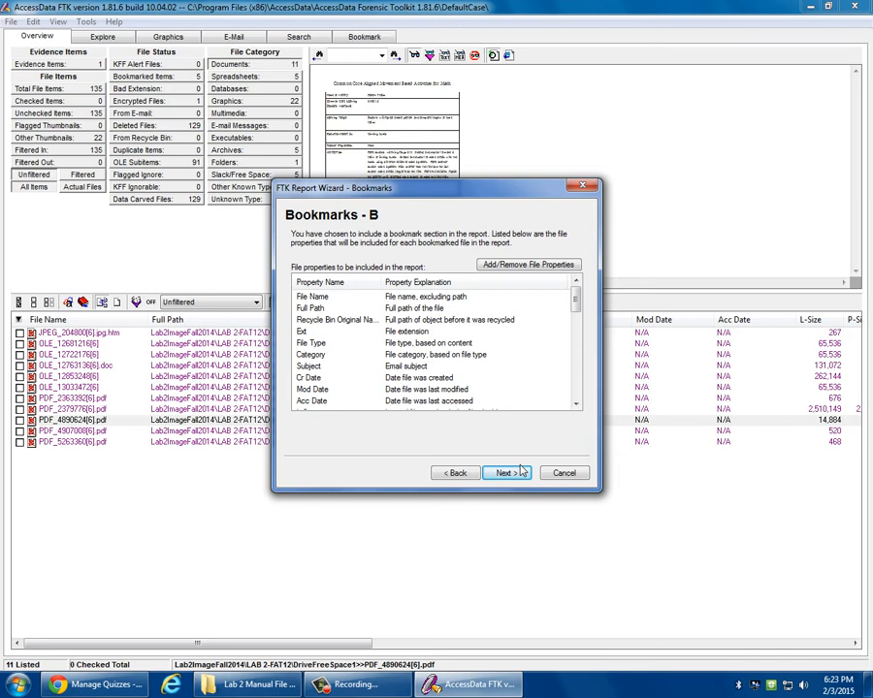
left_click(519, 471)
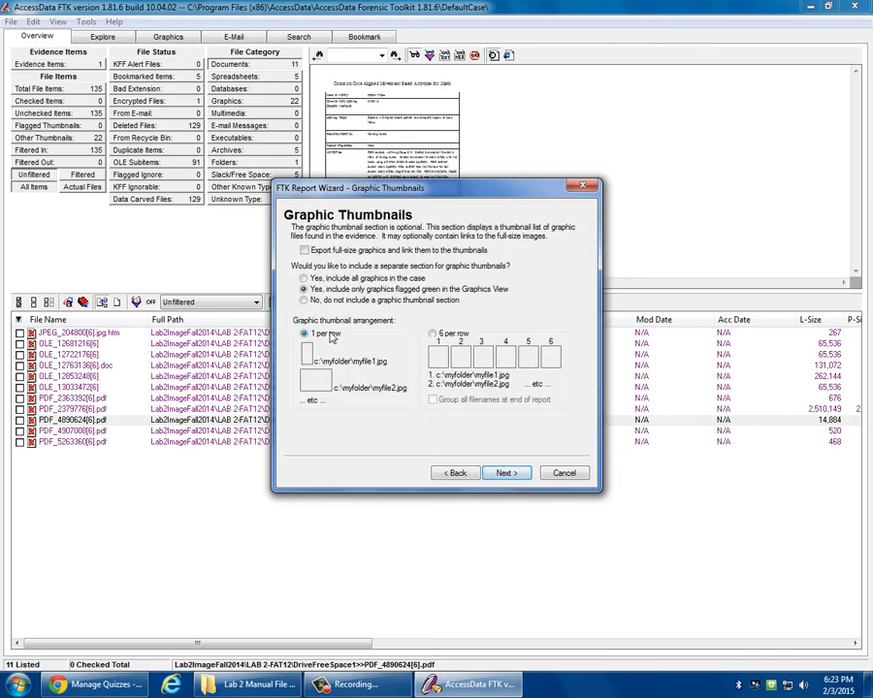
- Arrange the report's graphic thumbnails 6 per row and export full-size graphics linked to the thumbnails
left_click(433, 334)
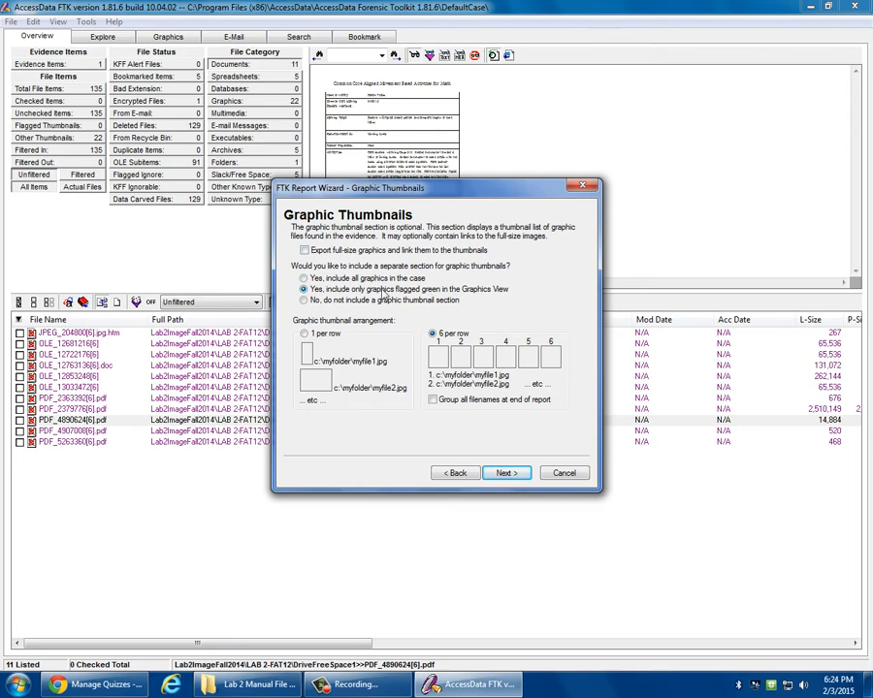
left_click(338, 251)
left_click(506, 474)
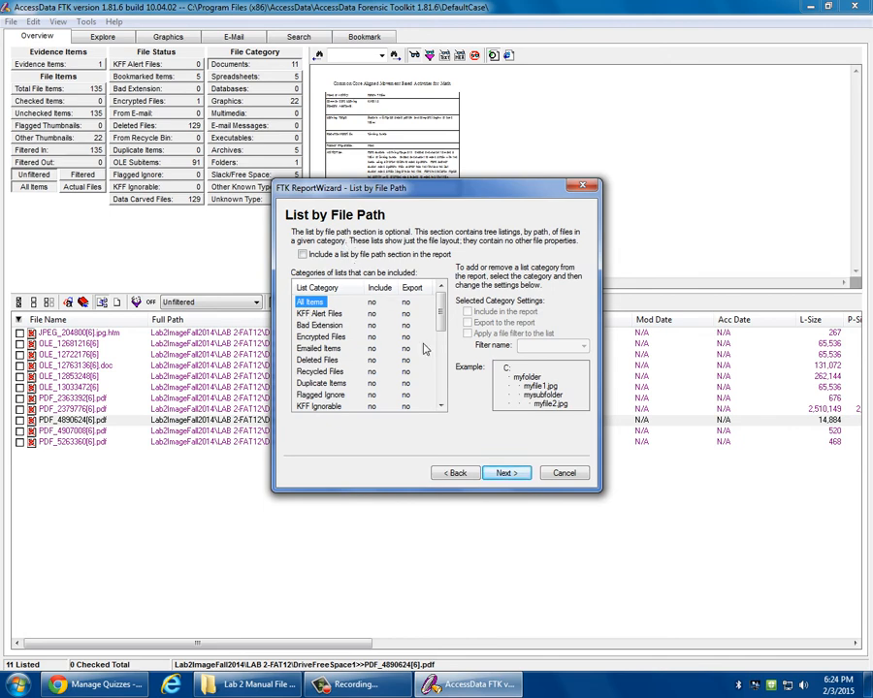
- Generate the report in the default folder without file path or file property lists, keeping the case log, and open it
left_click(508, 474)
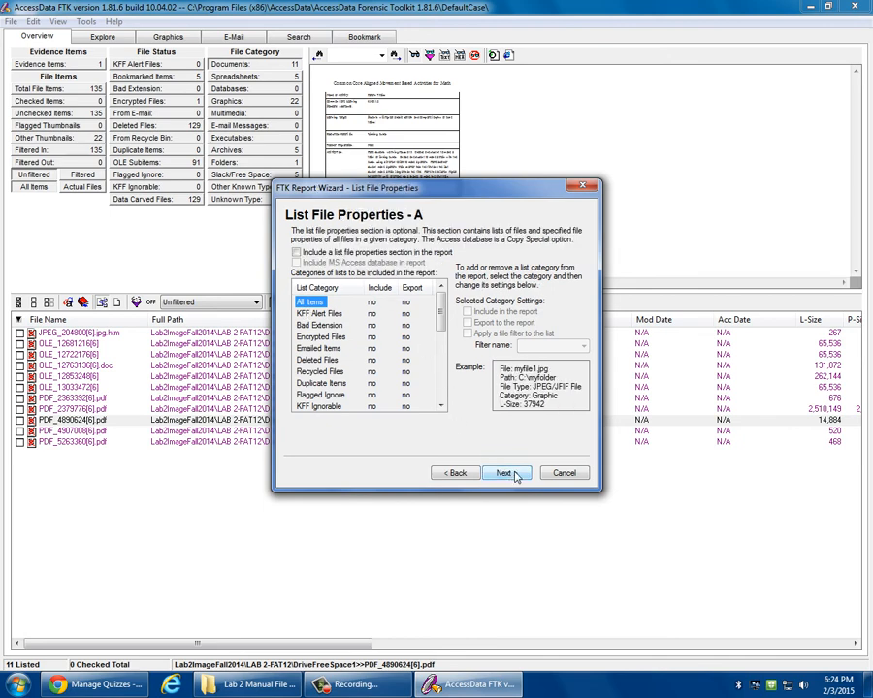
left_click(514, 474)
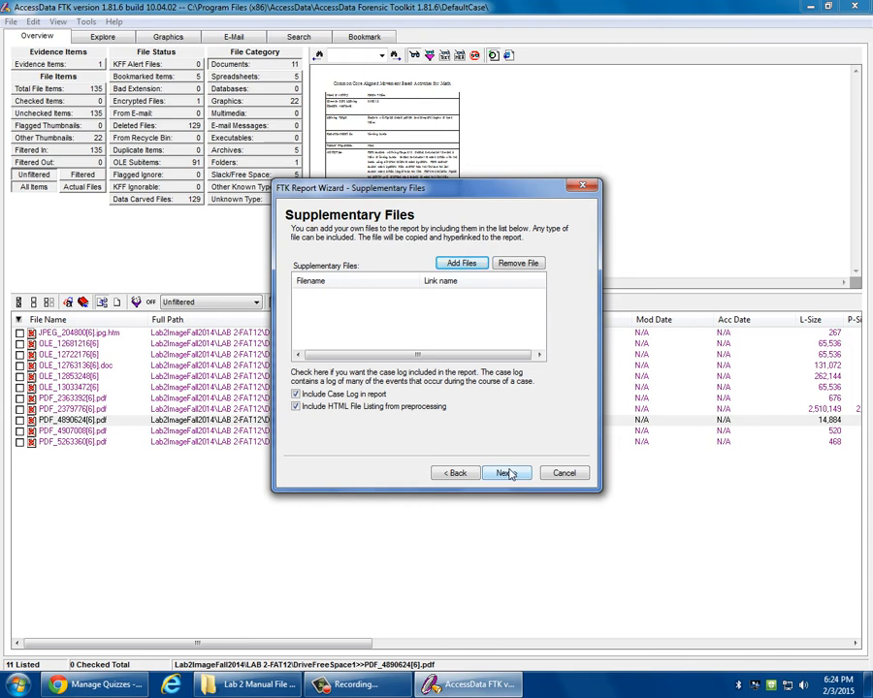
left_click(509, 472)
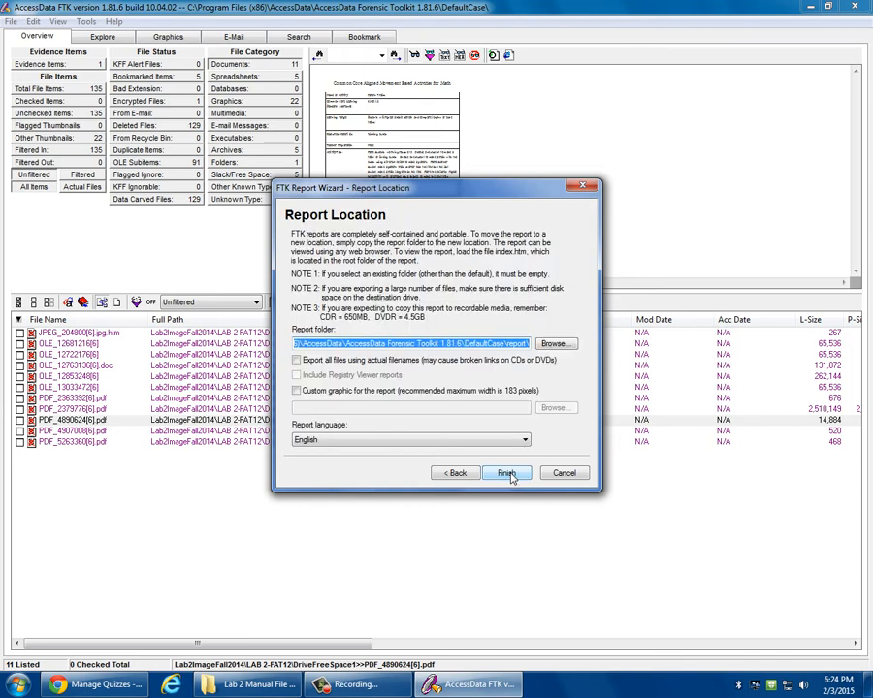
left_click(508, 473)
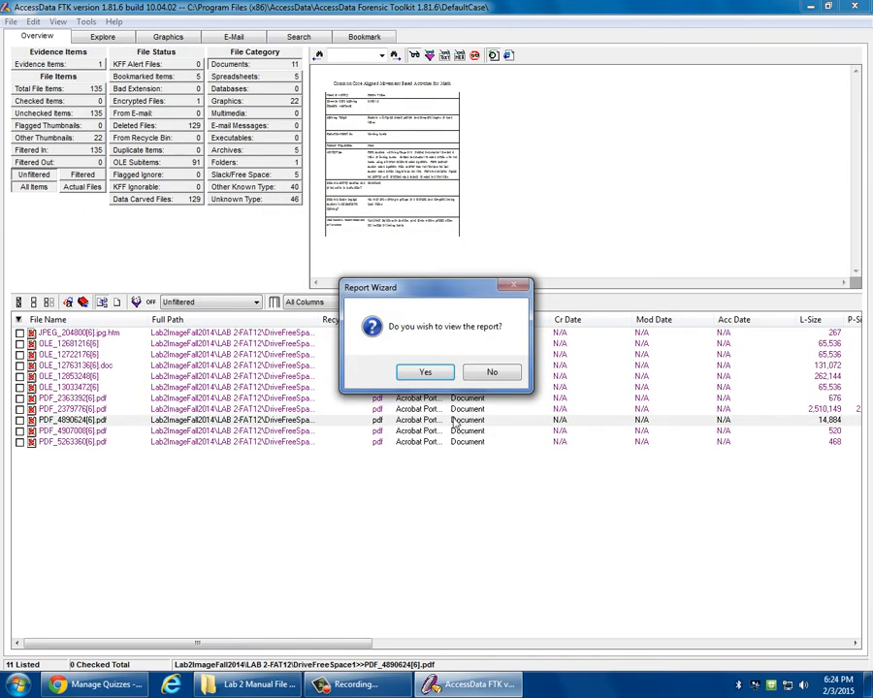
left_click(423, 373)
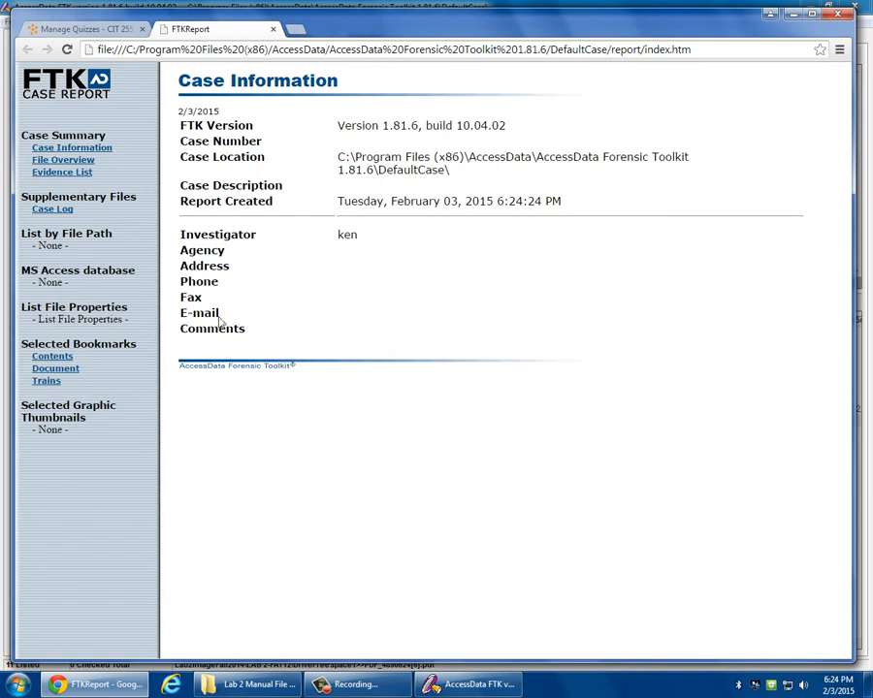
- Review the Document bookmark page in the report, reading through the properties of PDF_4890624[6].pdf
left_click(75, 372)
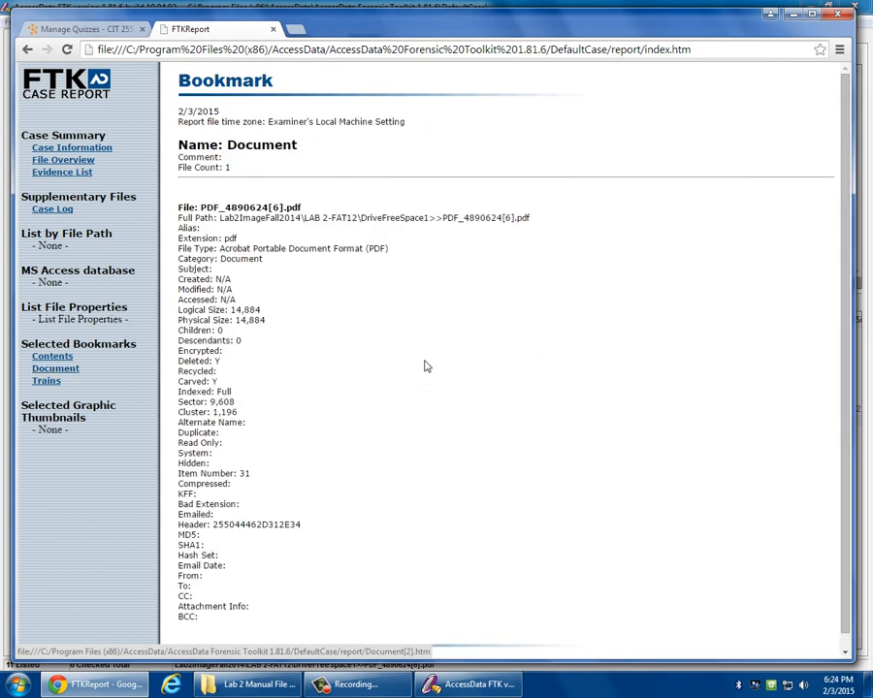
scroll(424, 375, "down", 1)
scroll(291, 253, "up", 1)
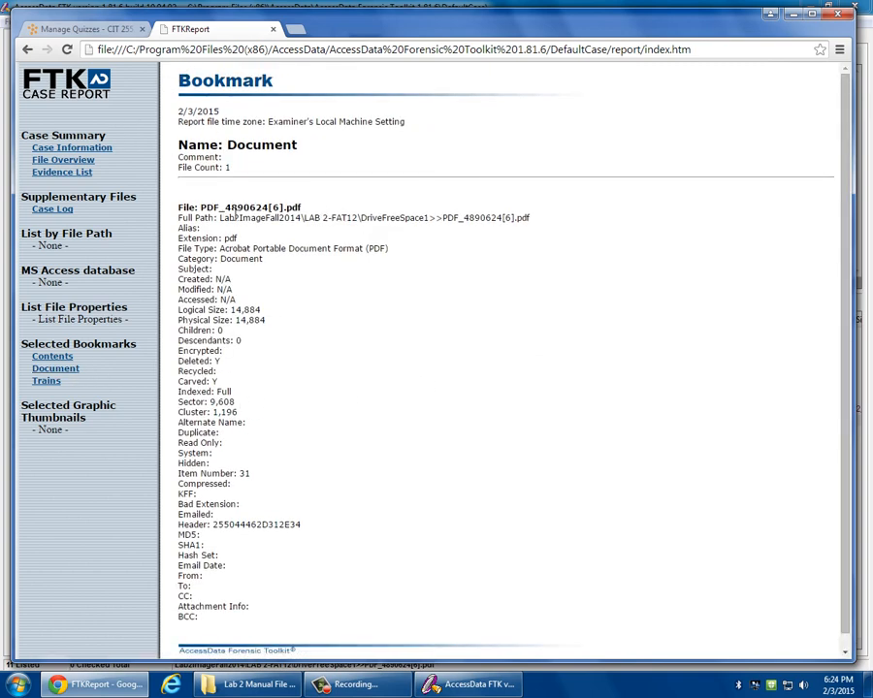
scroll(202, 242, "down", 1)
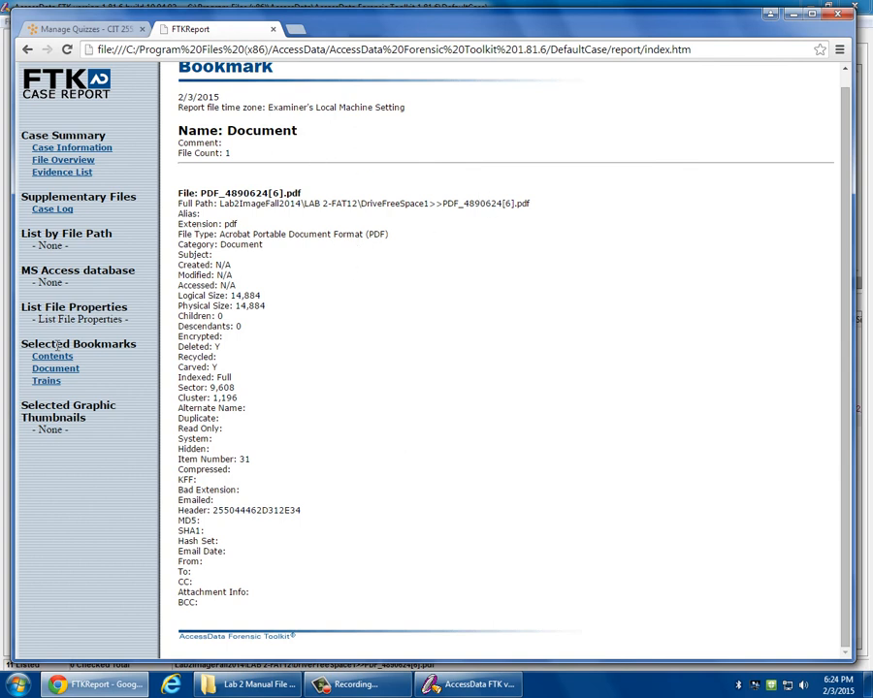
- Review the Trains bookmark page and view the full-size image of GIF_13185024[6].gif
left_click(45, 380)
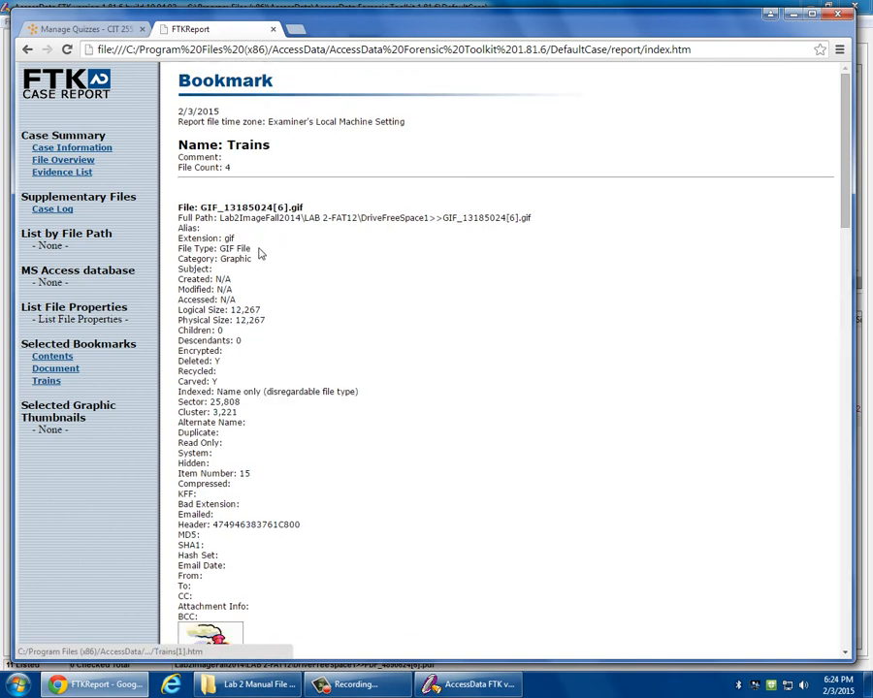
scroll(249, 317, "down", 4)
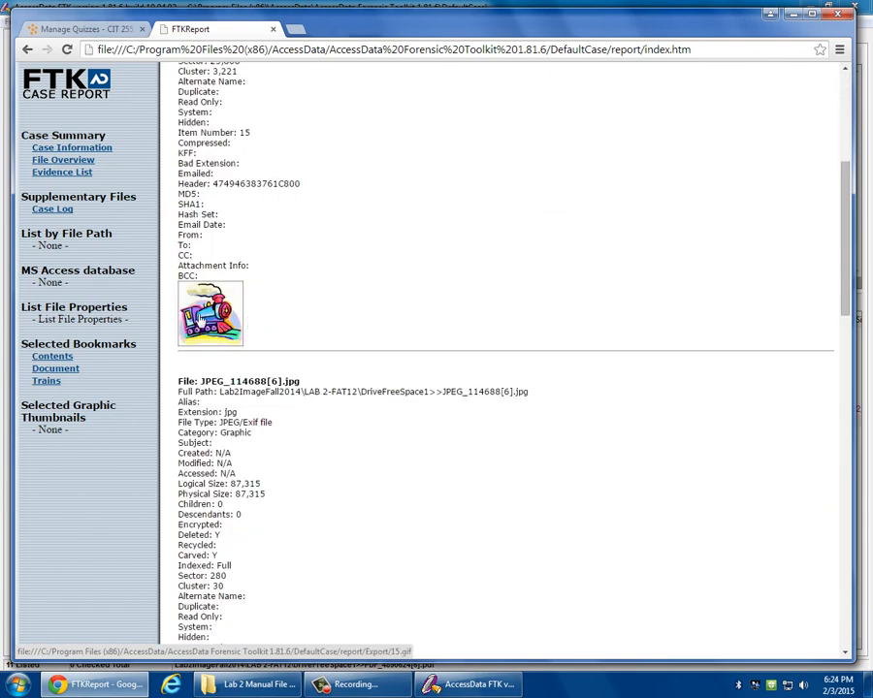
left_click(200, 316)
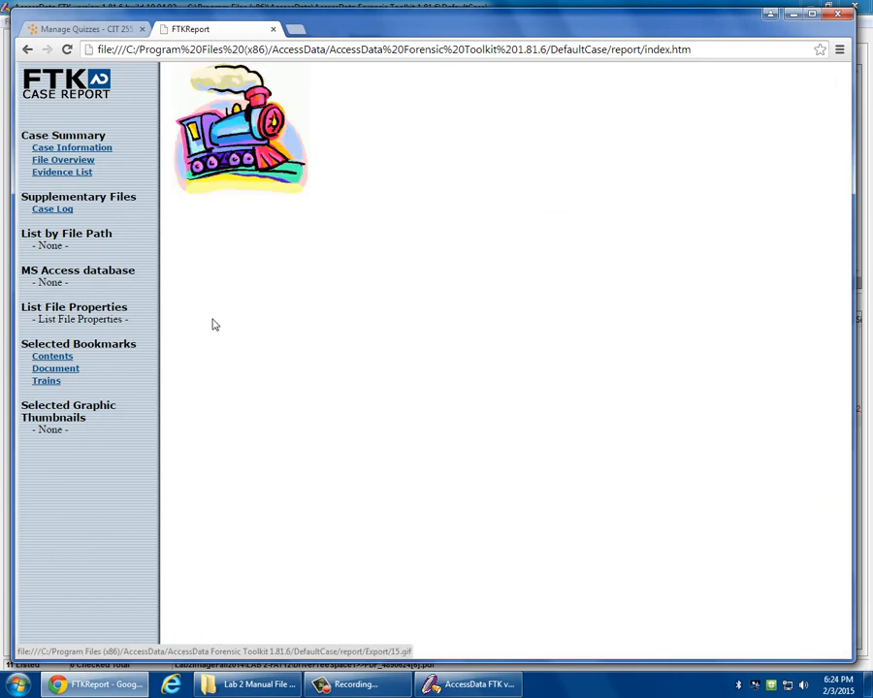
left_click(26, 49)
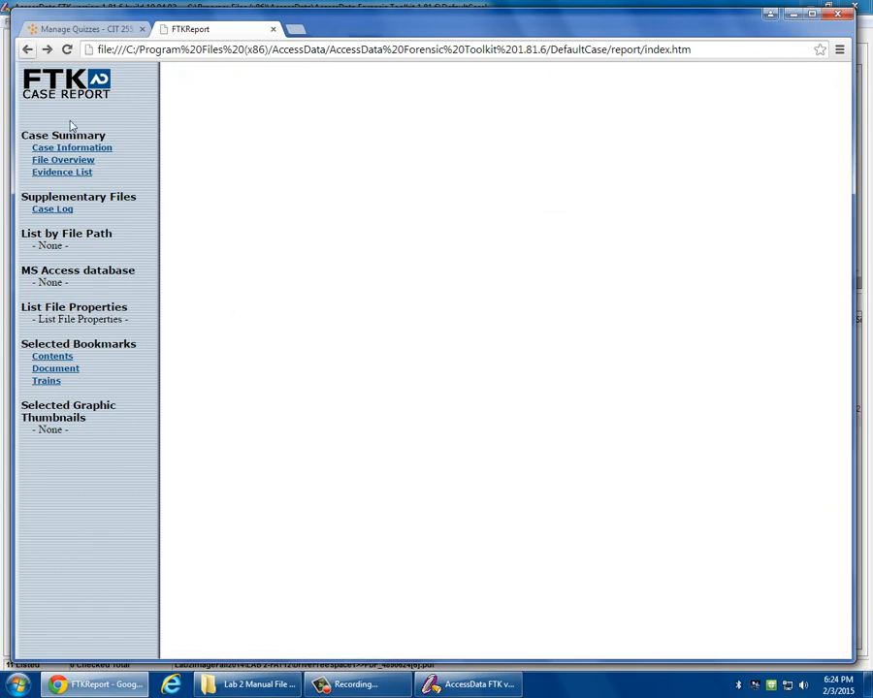
- Check the bookmark contents list, read through all Trains entries, and close the report to return to Forensic Toolkit
left_click(50, 356)
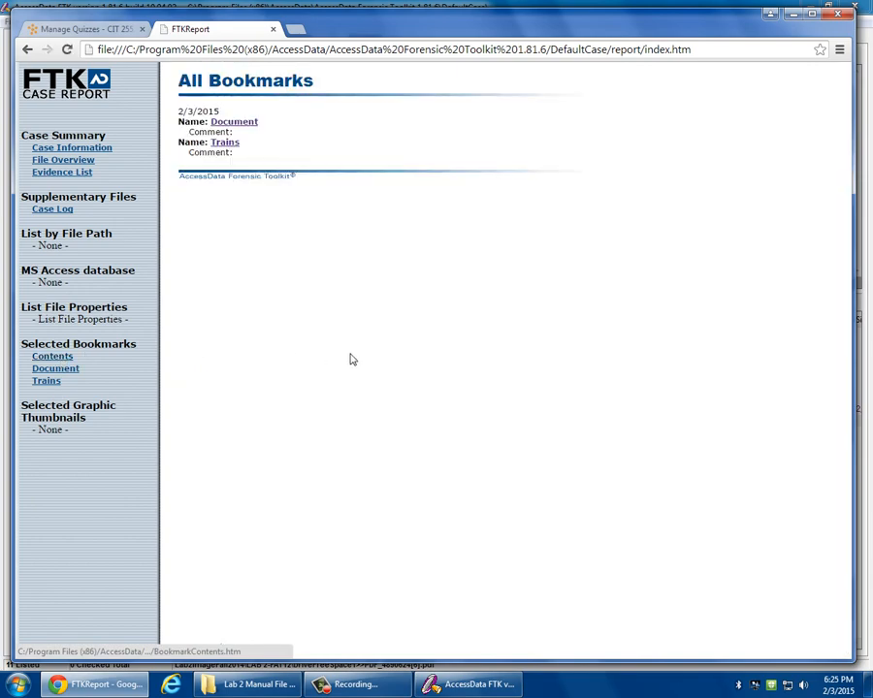
left_click(48, 382)
scroll(427, 380, "down", 4)
scroll(459, 385, "down", 7)
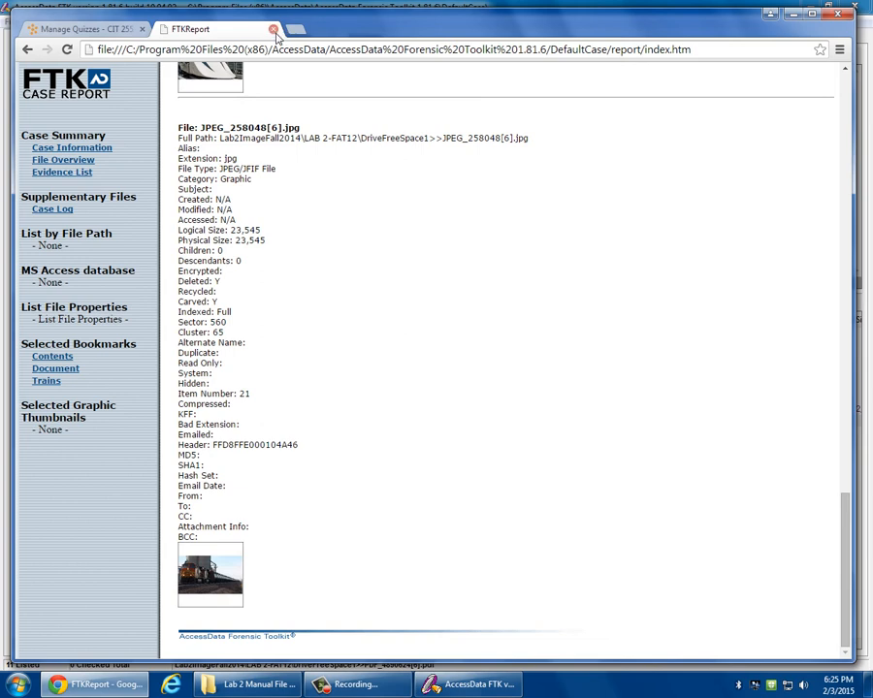
left_click(273, 29)
left_click(443, 687)
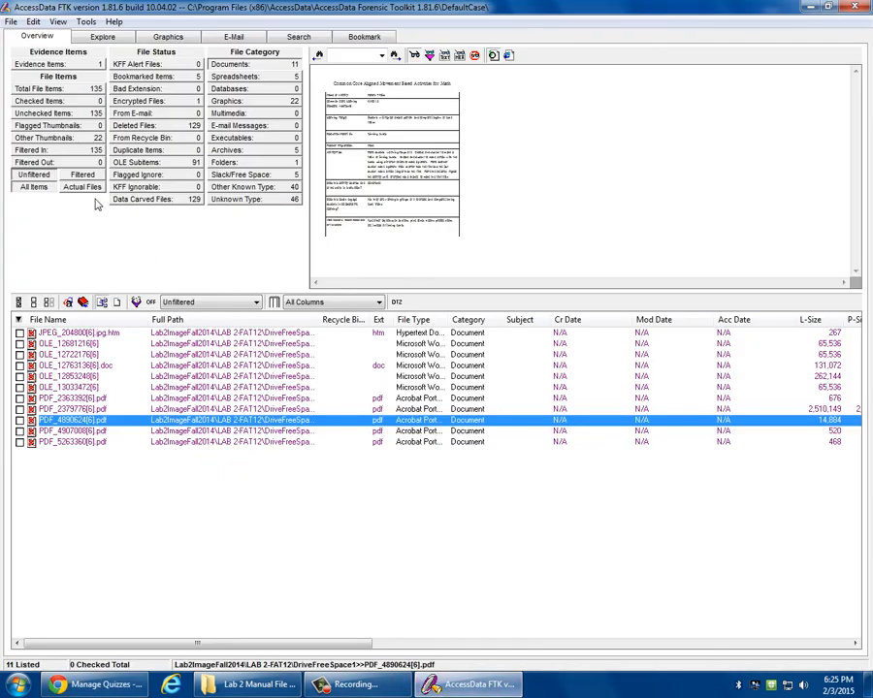
- Regenerate the case report with a thumbnail summary of bookmarked graphics included, keeping all other settings
left_click(11, 22)
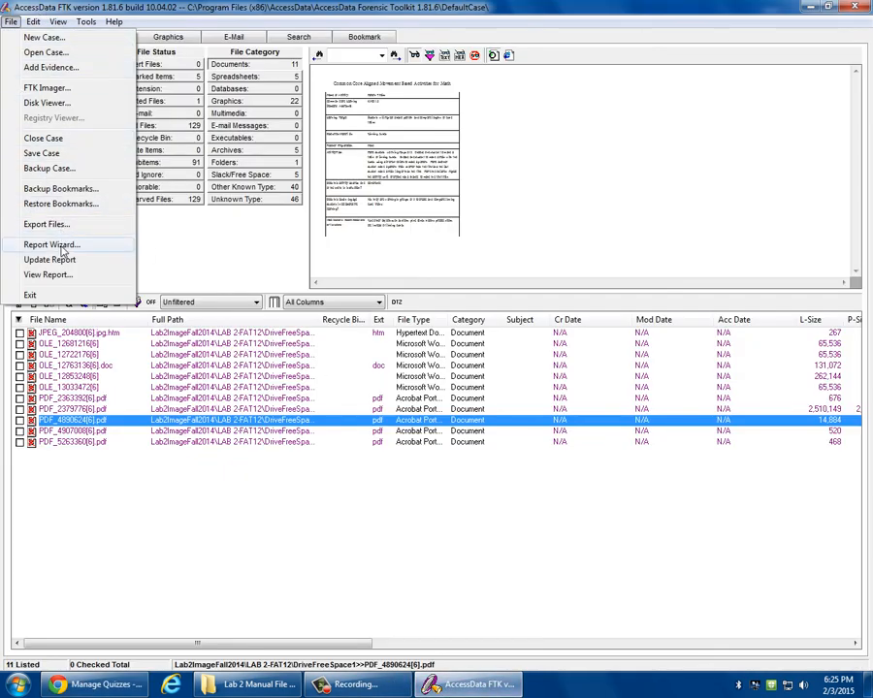
left_click(60, 244)
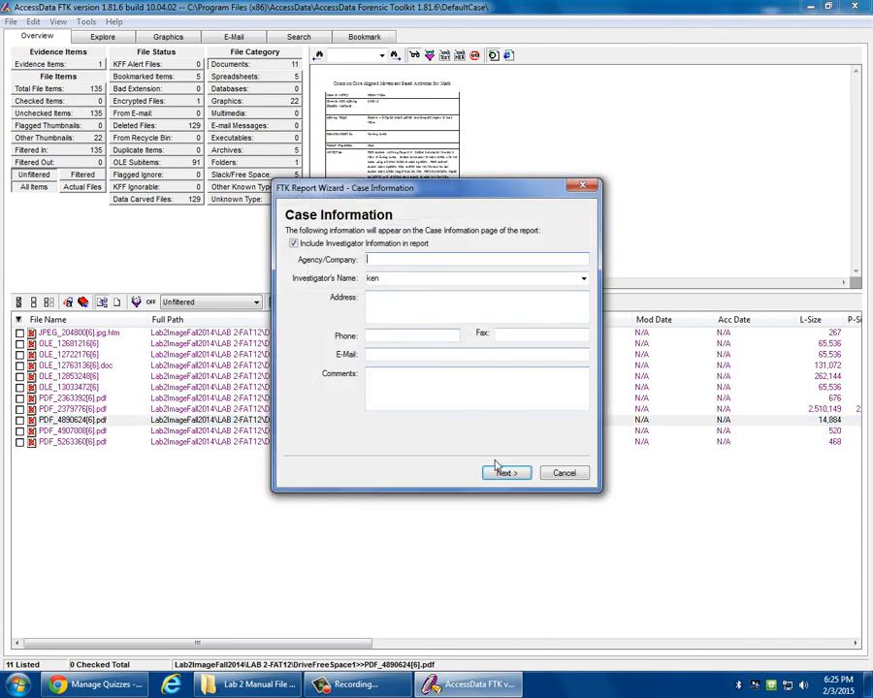
left_click(509, 472)
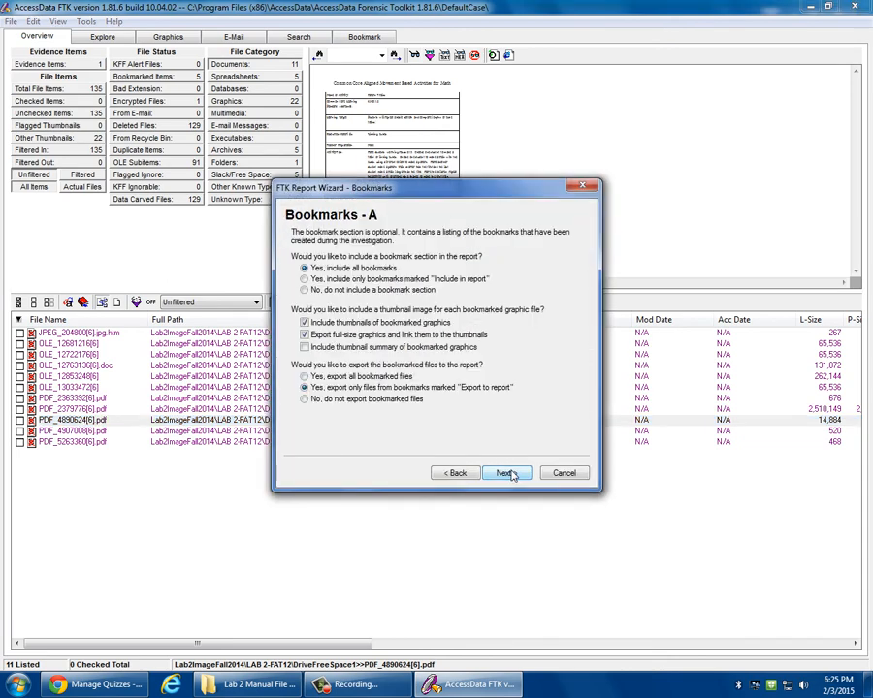
left_click(337, 349)
left_click(503, 474)
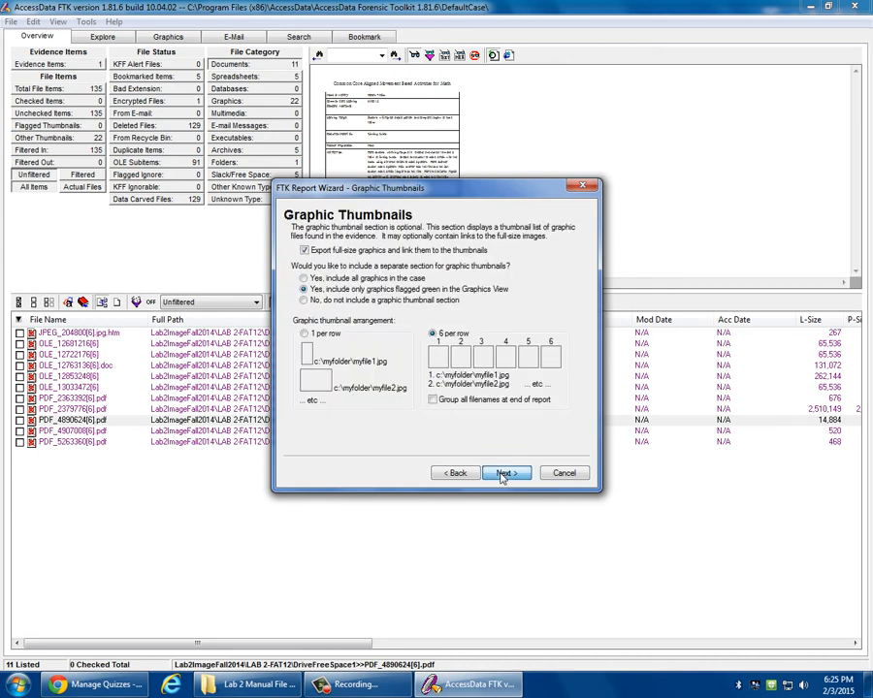
left_click(503, 474)
left_click(503, 475)
left_click(503, 475)
left_click(503, 475)
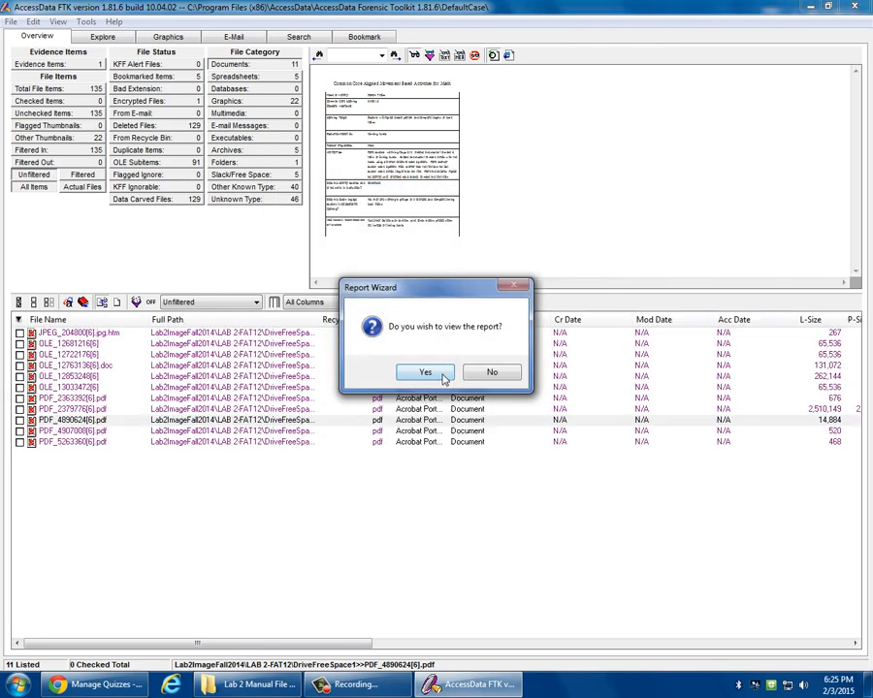
- Open the regenerated report, examine the Trains thumbnails page and the Document bookmark page, and close the report
left_click(427, 374)
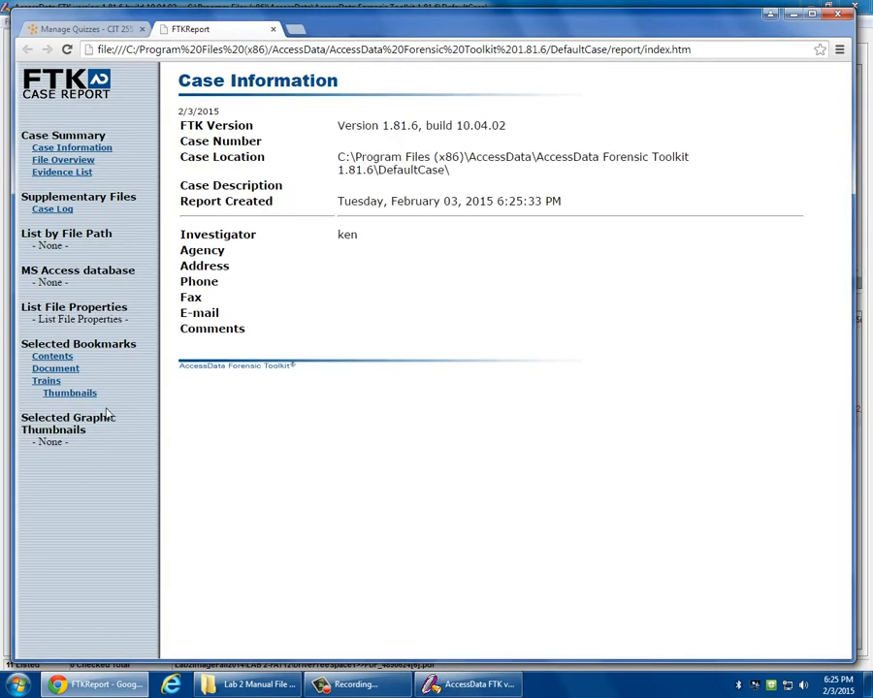
left_click(66, 394)
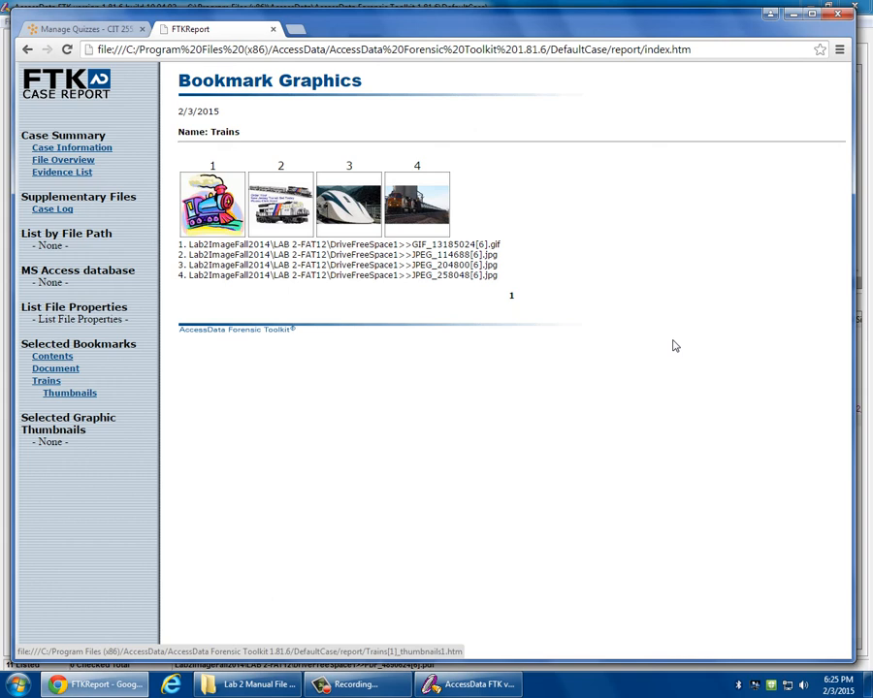
left_click(70, 375)
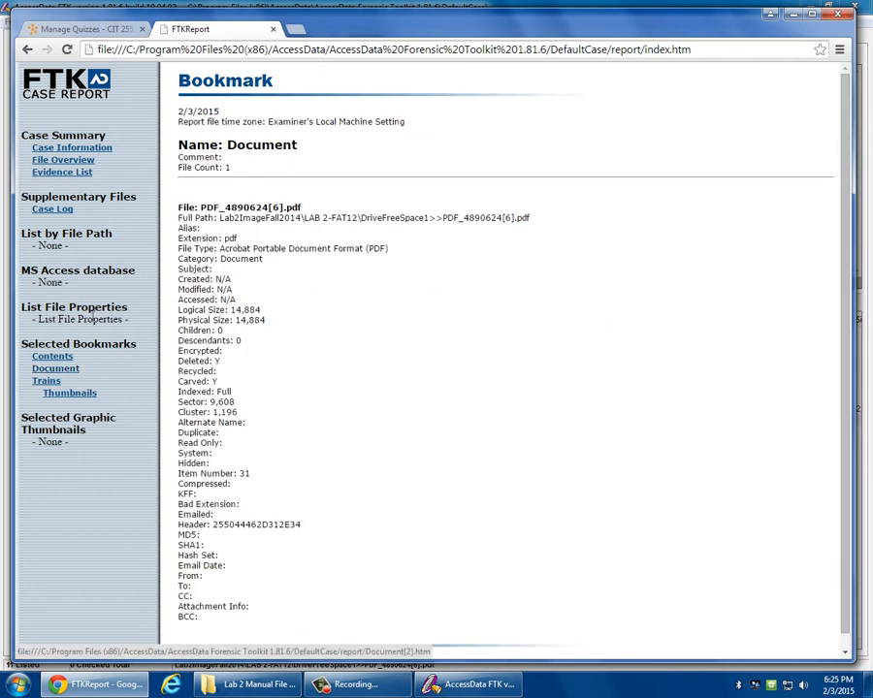
left_click(70, 393)
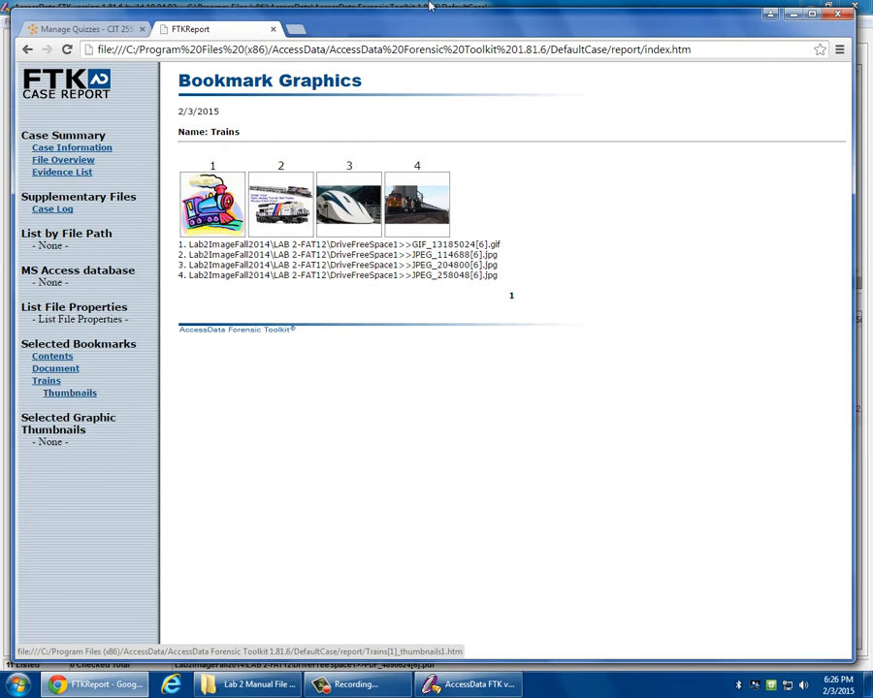
left_click(273, 29)
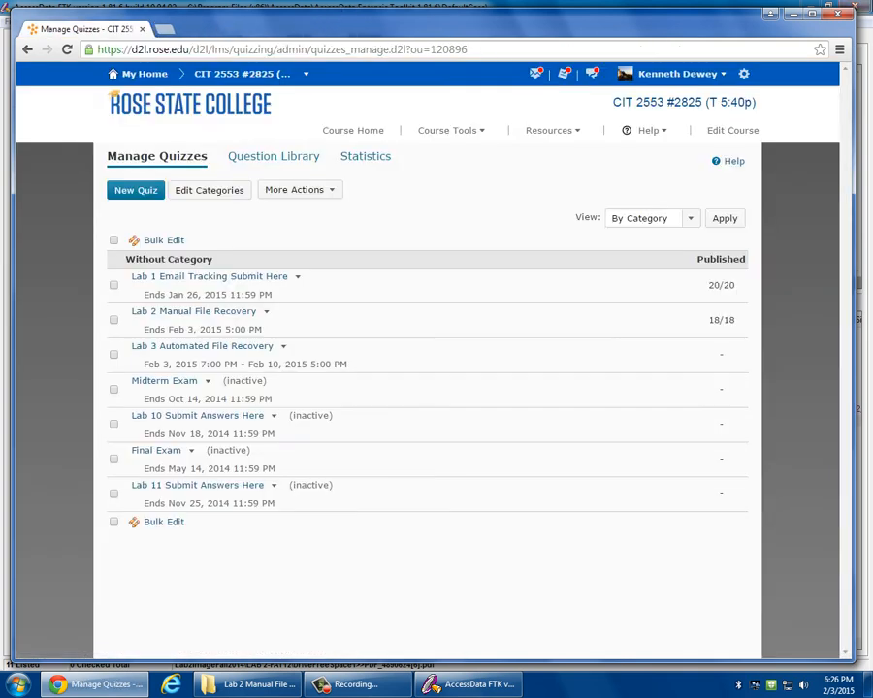
- Minimize the browser and exit Forensic Toolkit without backing up or saving the case
left_click(770, 15)
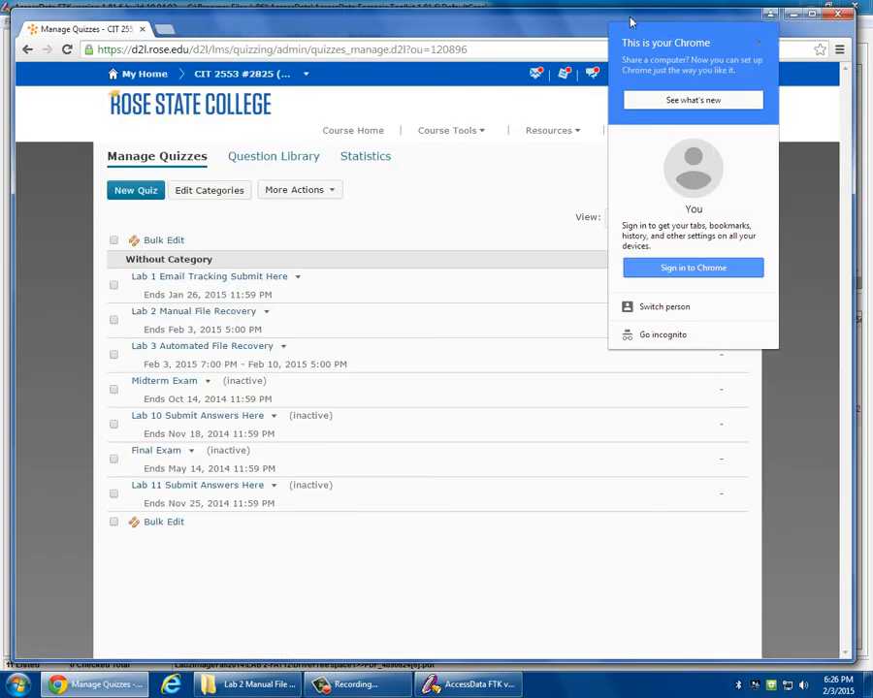
left_click(505, 22)
left_click(794, 15)
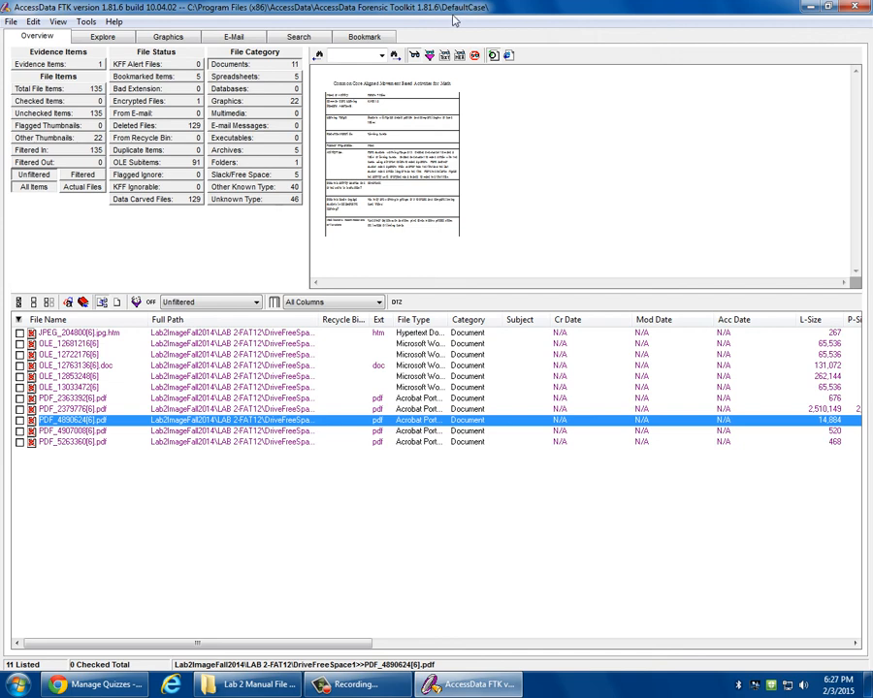
left_click(856, 8)
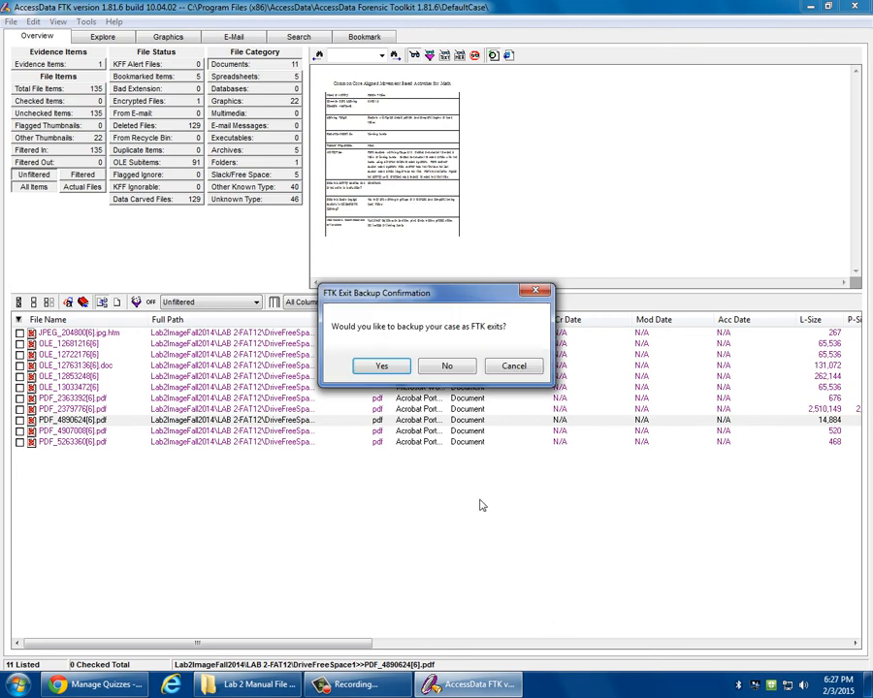
left_click(458, 369)
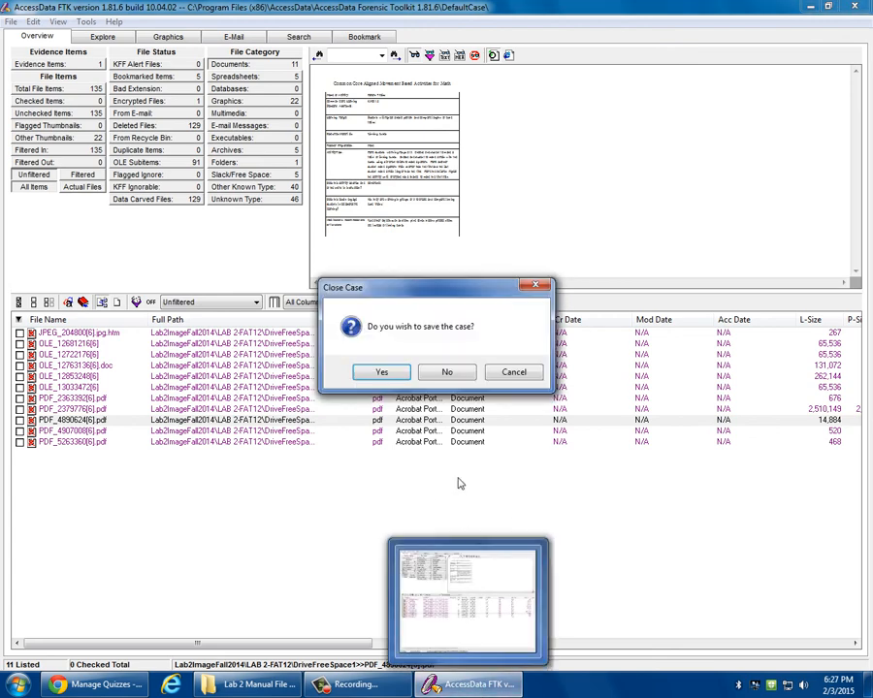
left_click(447, 373)
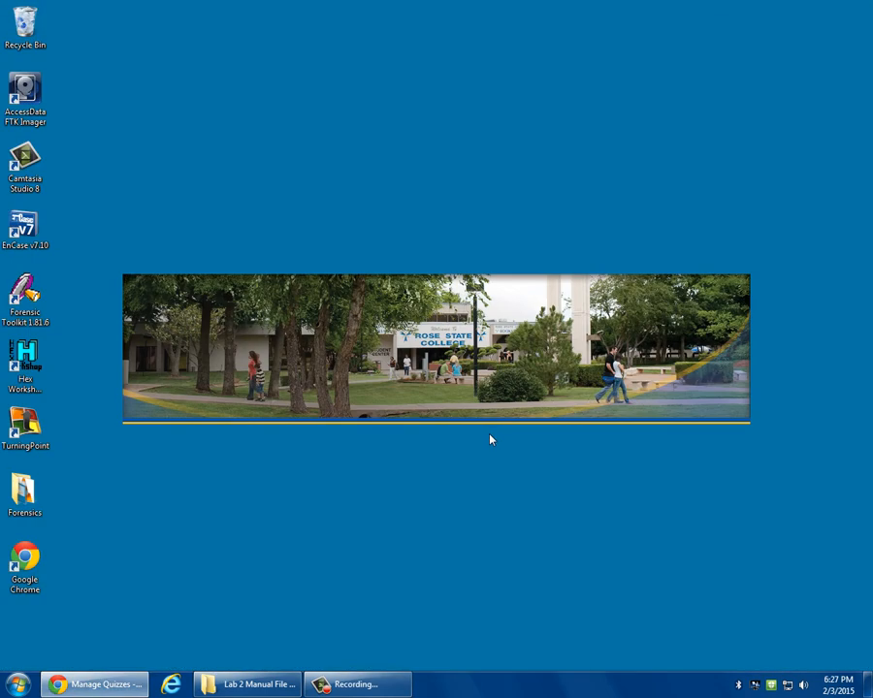
- Relaunch Forensic Toolkit 1.81.6 without KFF functionality and cancel its startup dialog without starting or opening a case
double_click(24, 301)
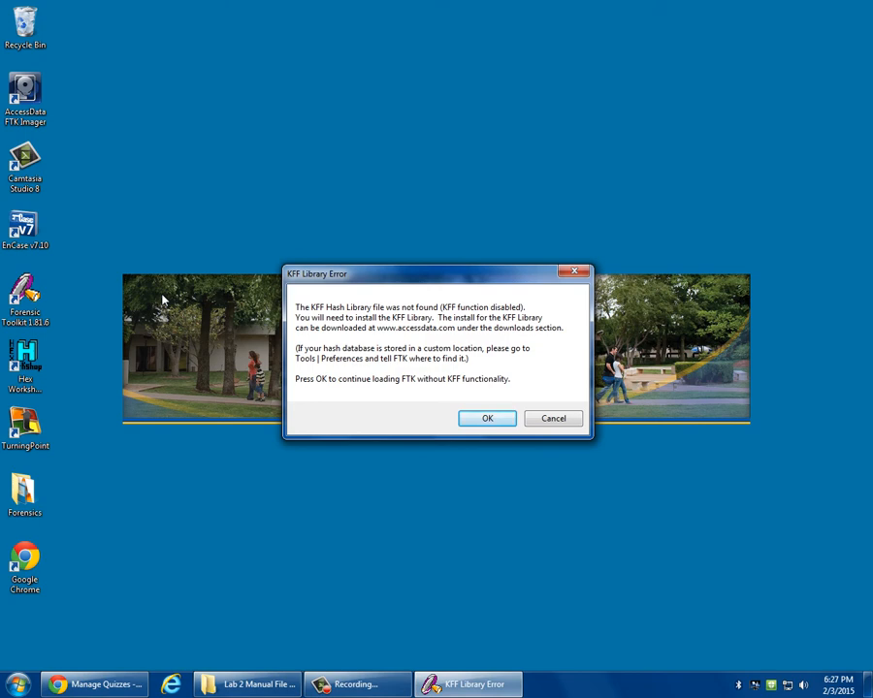
key("Return")
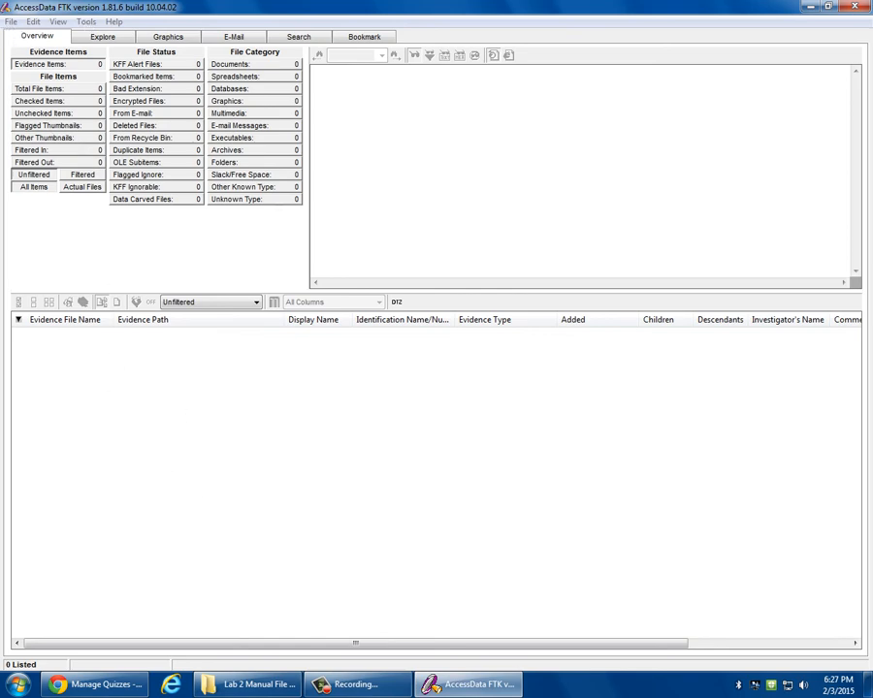
left_click(495, 692)
left_click(494, 692)
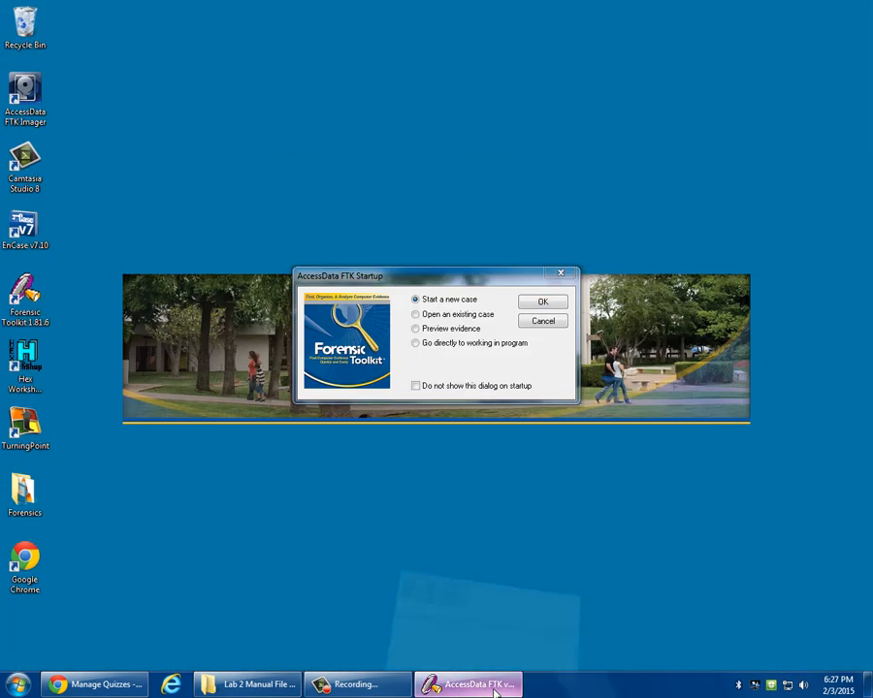
left_click(521, 321)
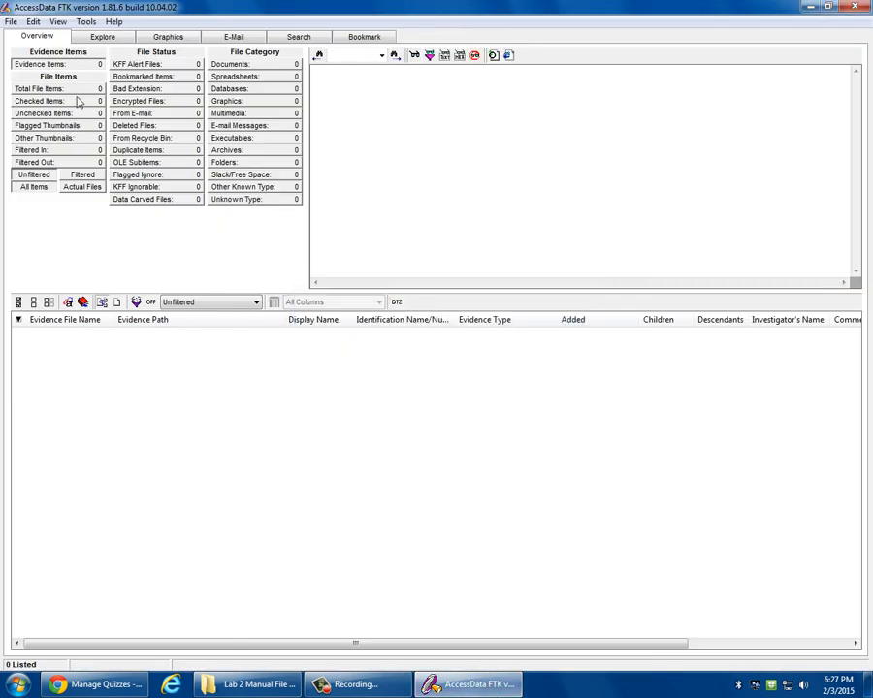
- Check the network security device's IP address and port in the preferences, cancel without changes, and exit Forensic Toolkit
left_click(89, 22)
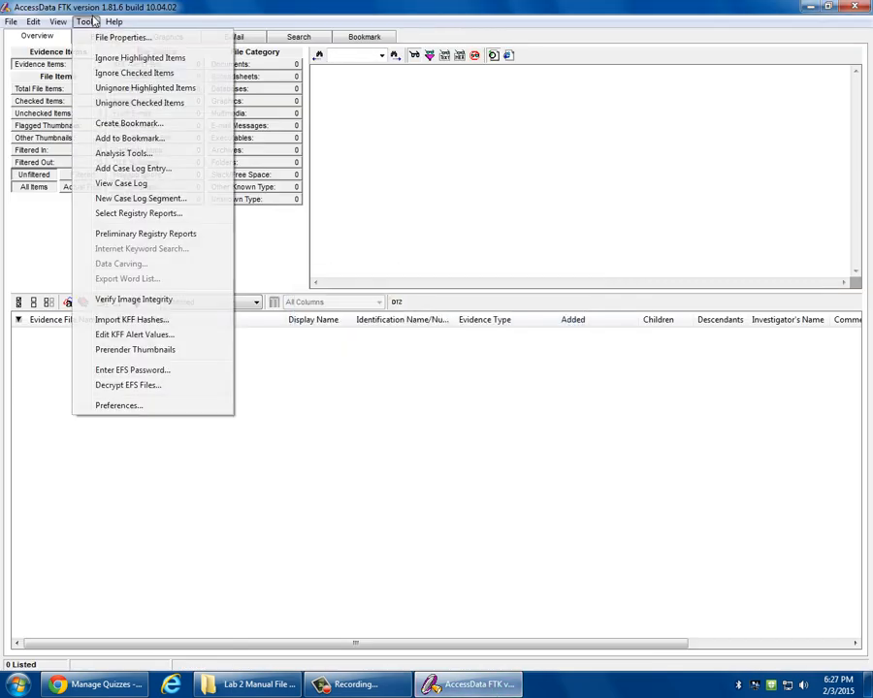
left_click(161, 409)
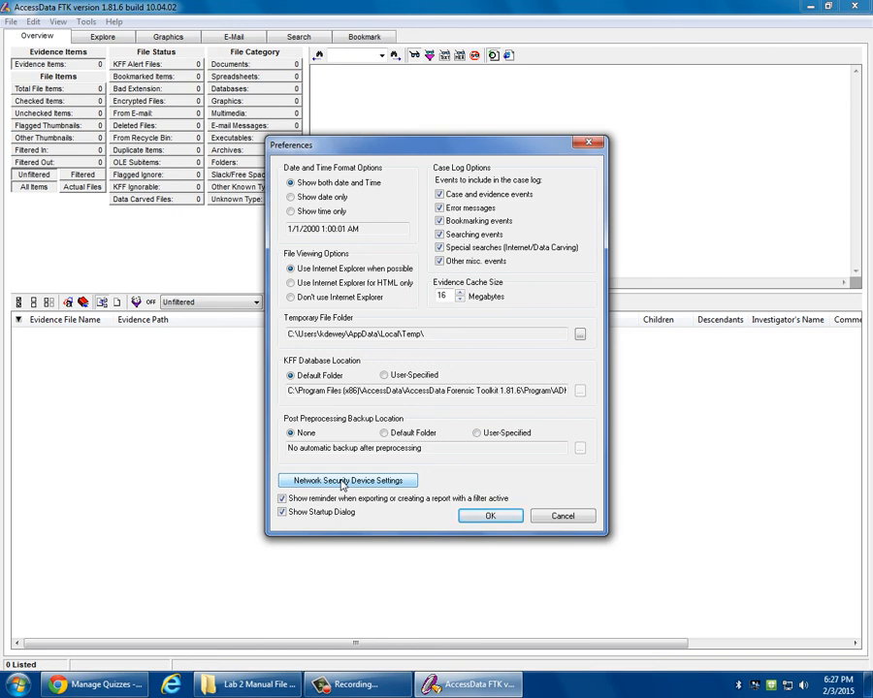
left_click(342, 481)
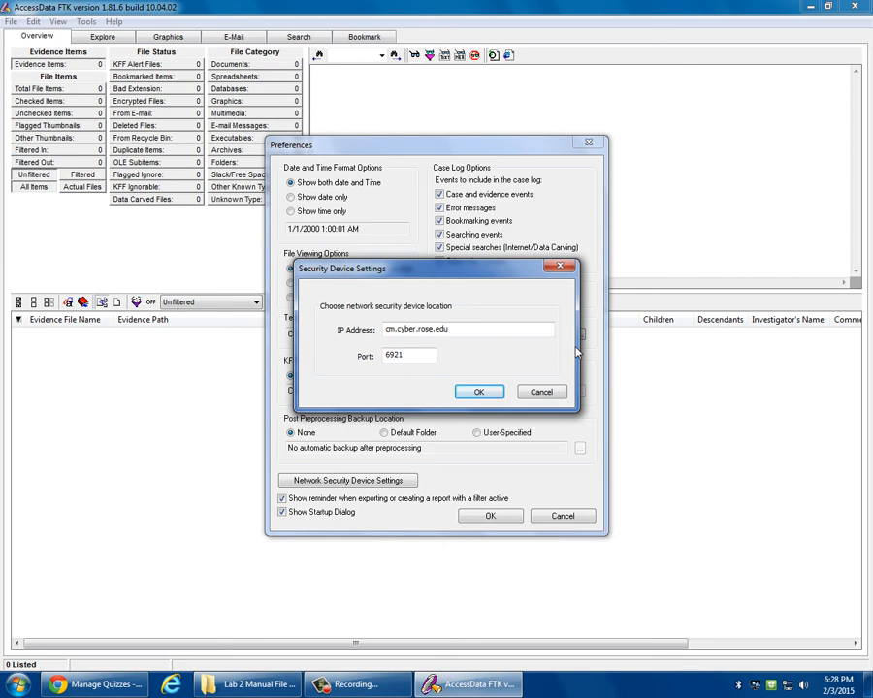
left_click(553, 392)
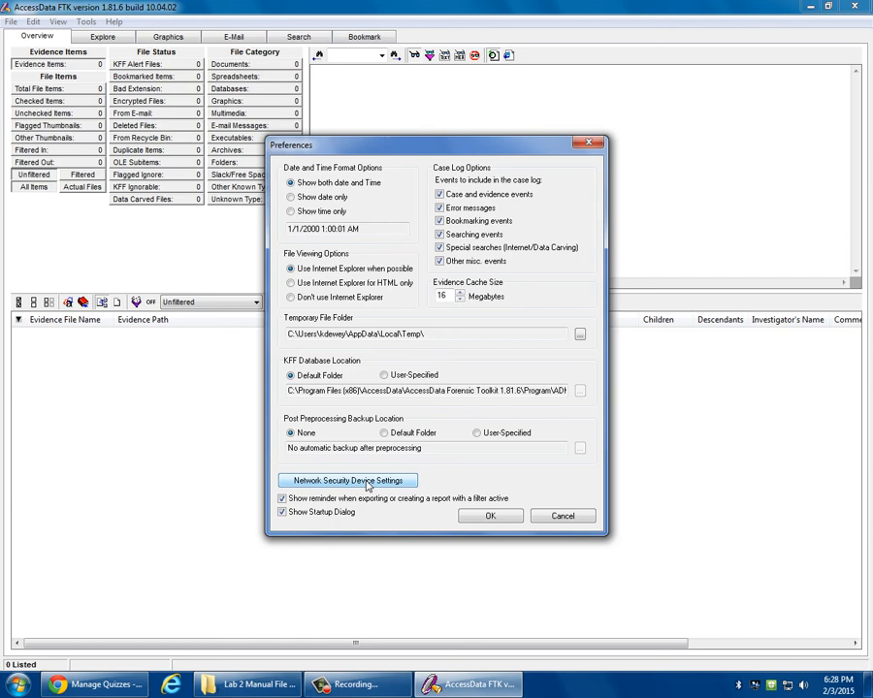
left_click(560, 514)
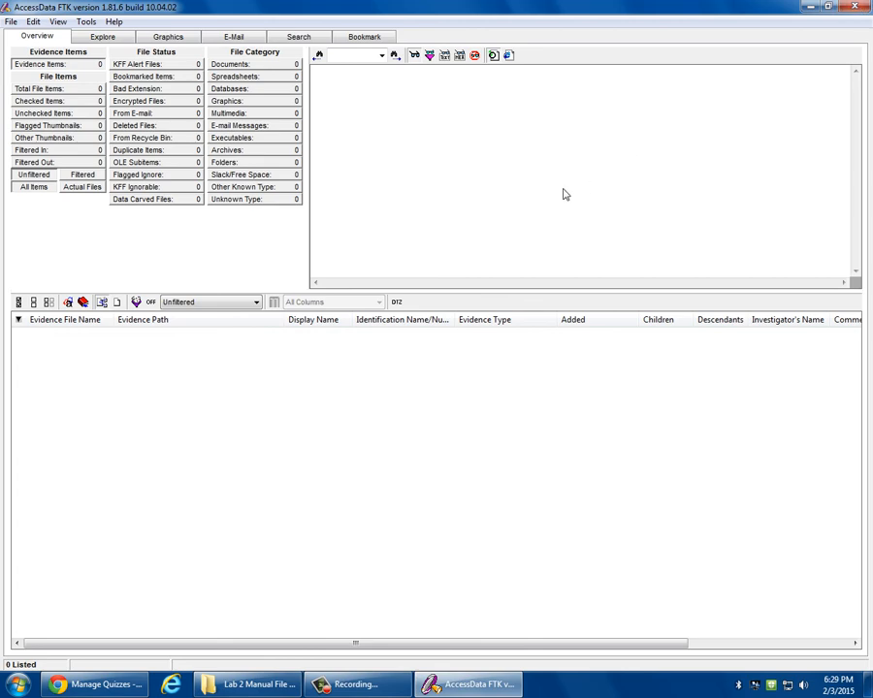
left_click(853, 7)
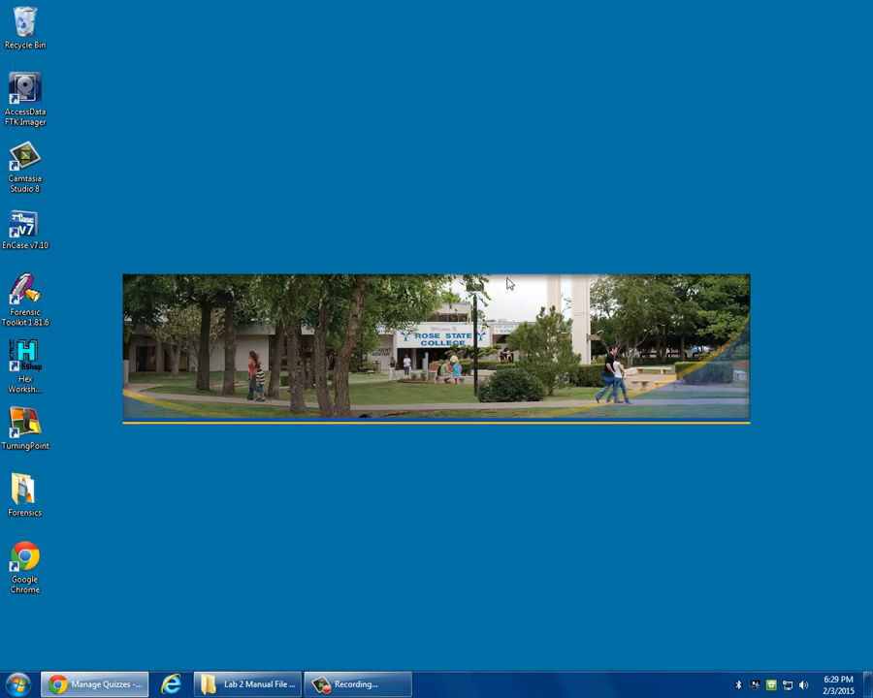
left_click(357, 684)
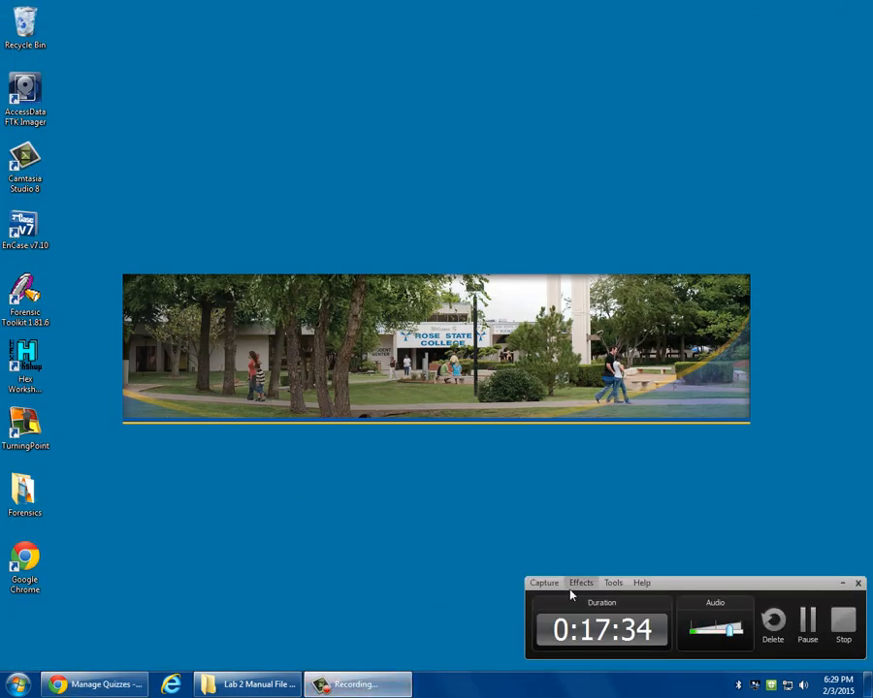